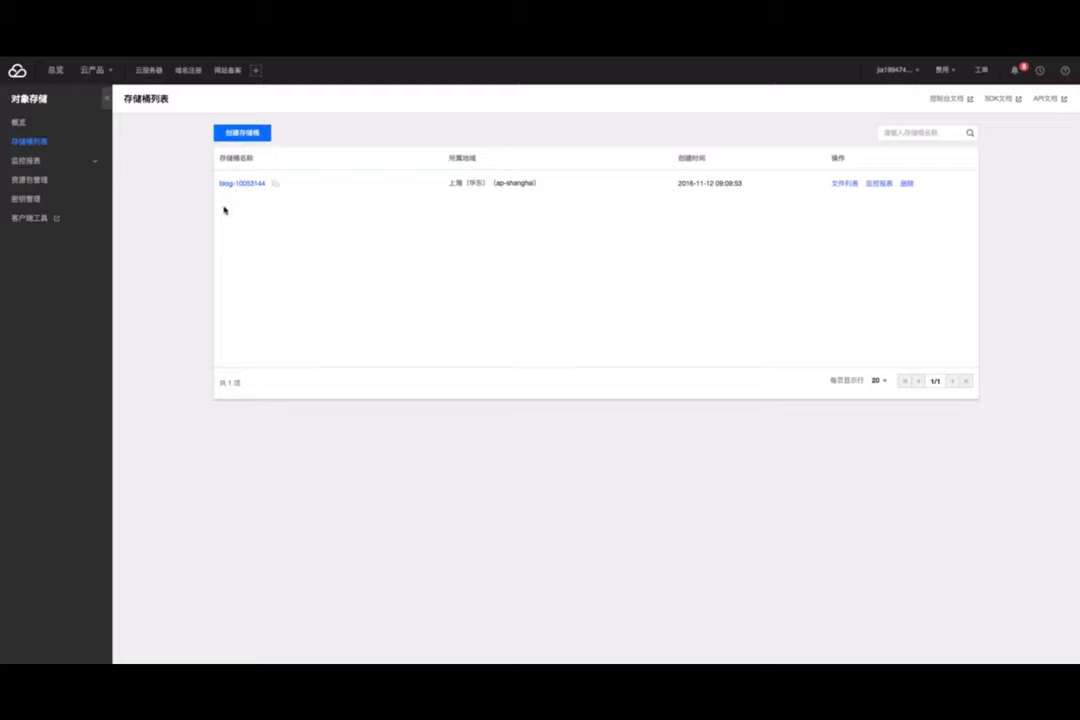
# Create a bucket named 'demo' in the 北京 region with 公有读私有写 access.
pyautogui.click(83, 150)
pyautogui.click(261, 139)
pyautogui.click(466, 246)
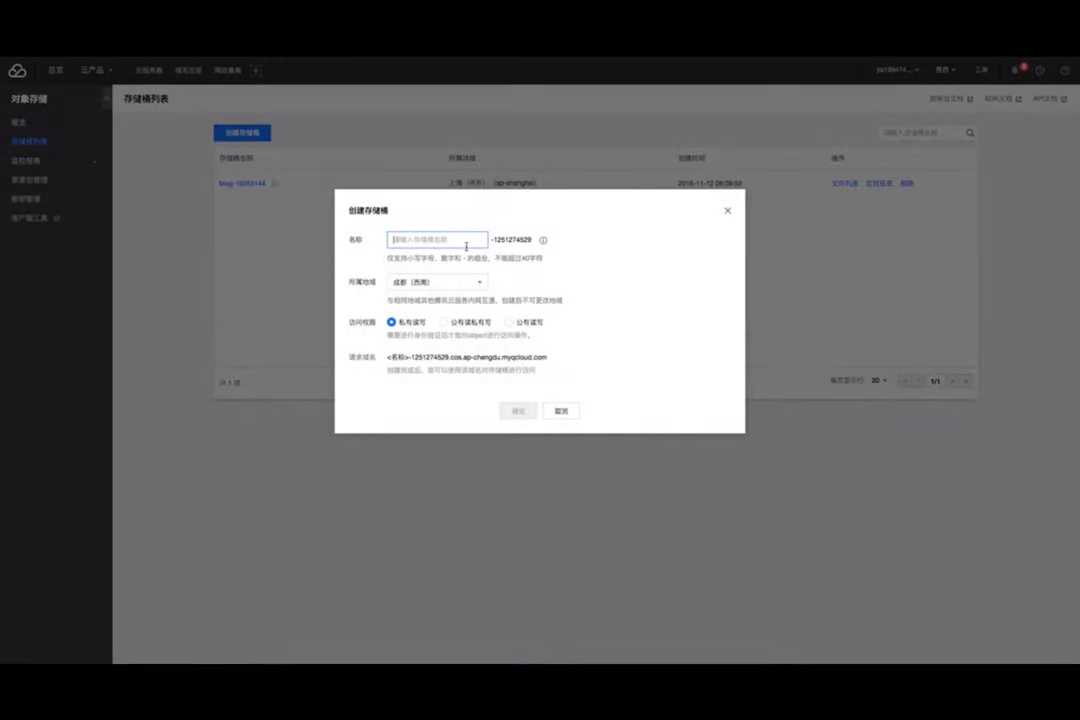
pyautogui.write('demo')
pyautogui.press('shift')
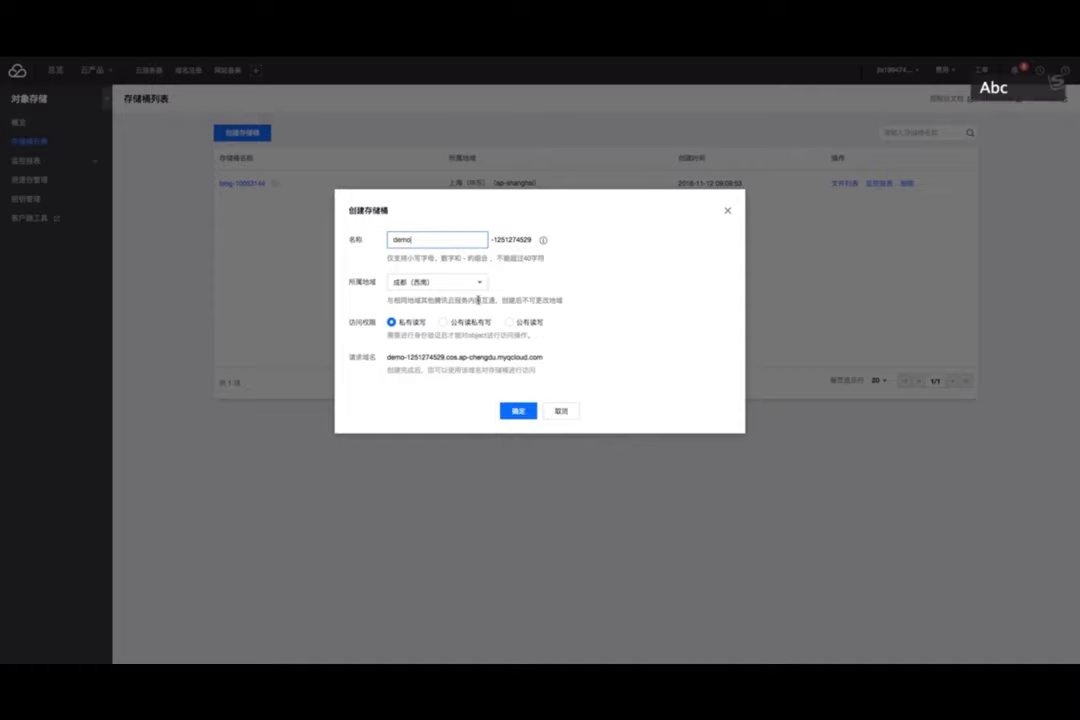
pyautogui.click(475, 287)
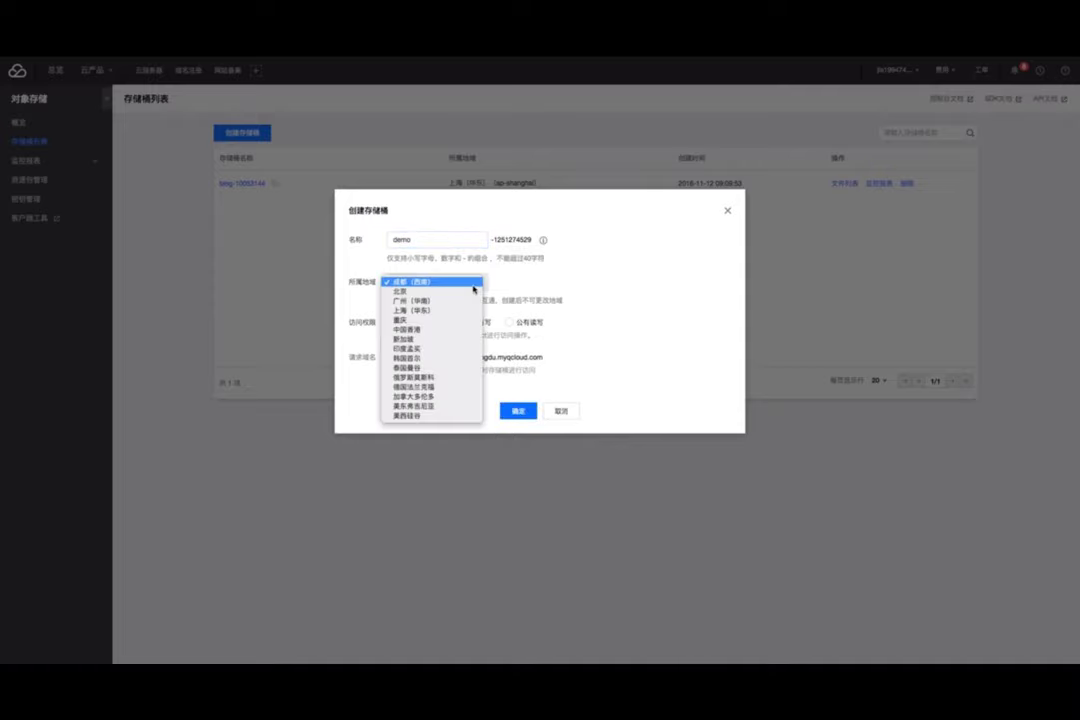
pyautogui.click(440, 291)
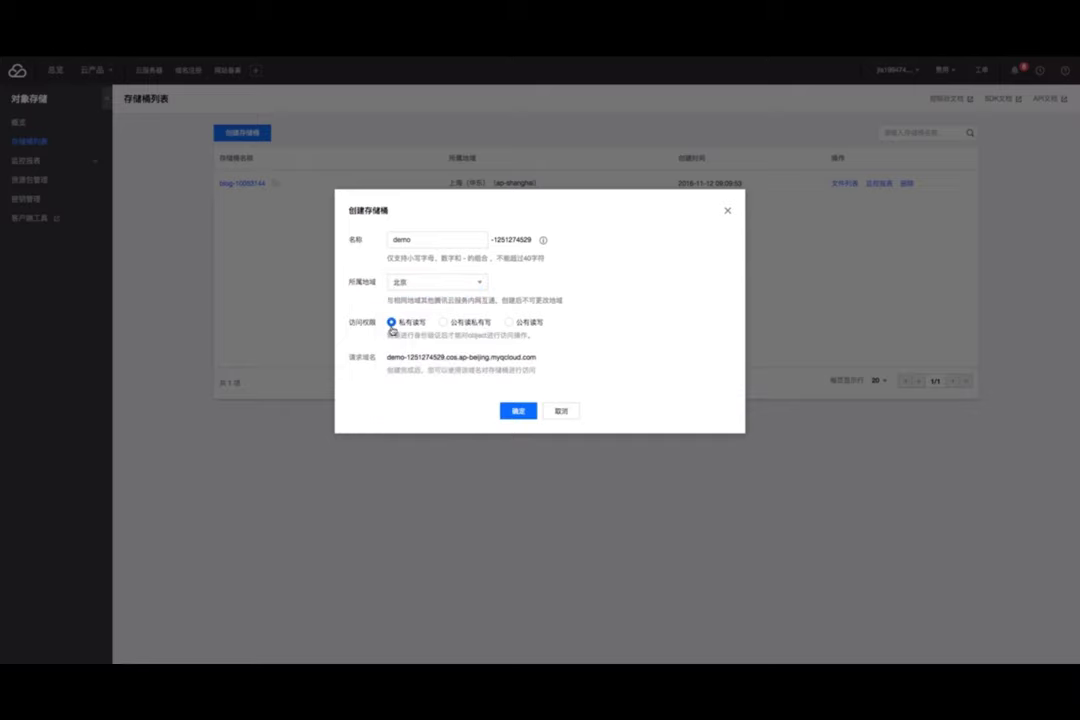
pyautogui.click(443, 323)
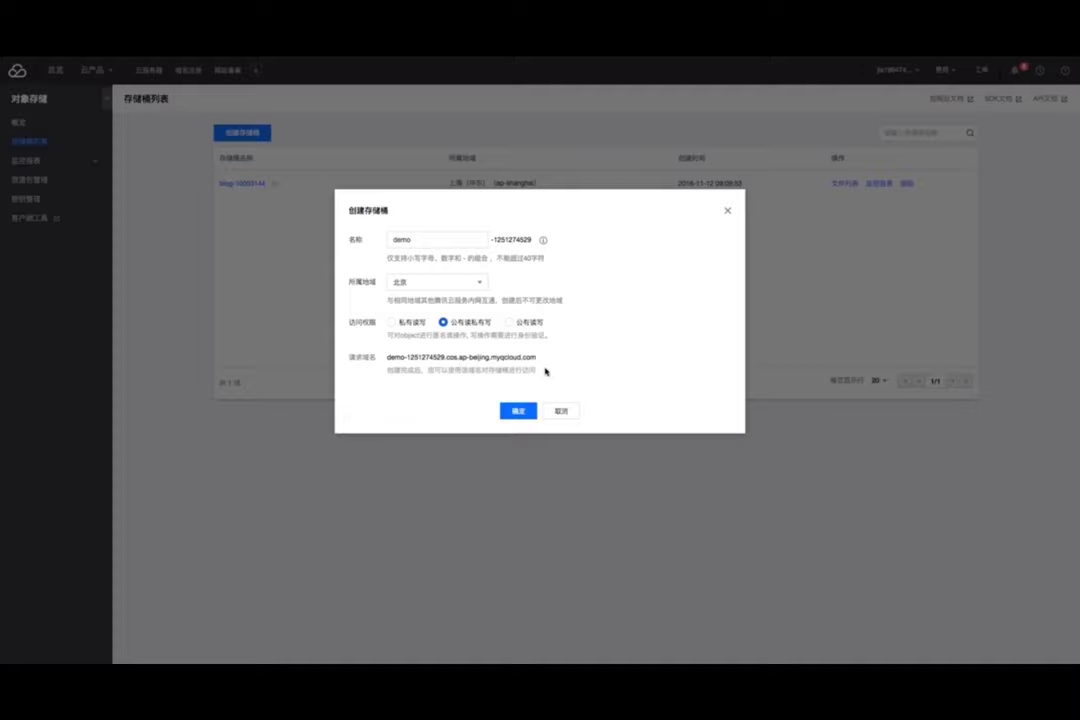
pyautogui.click(518, 411)
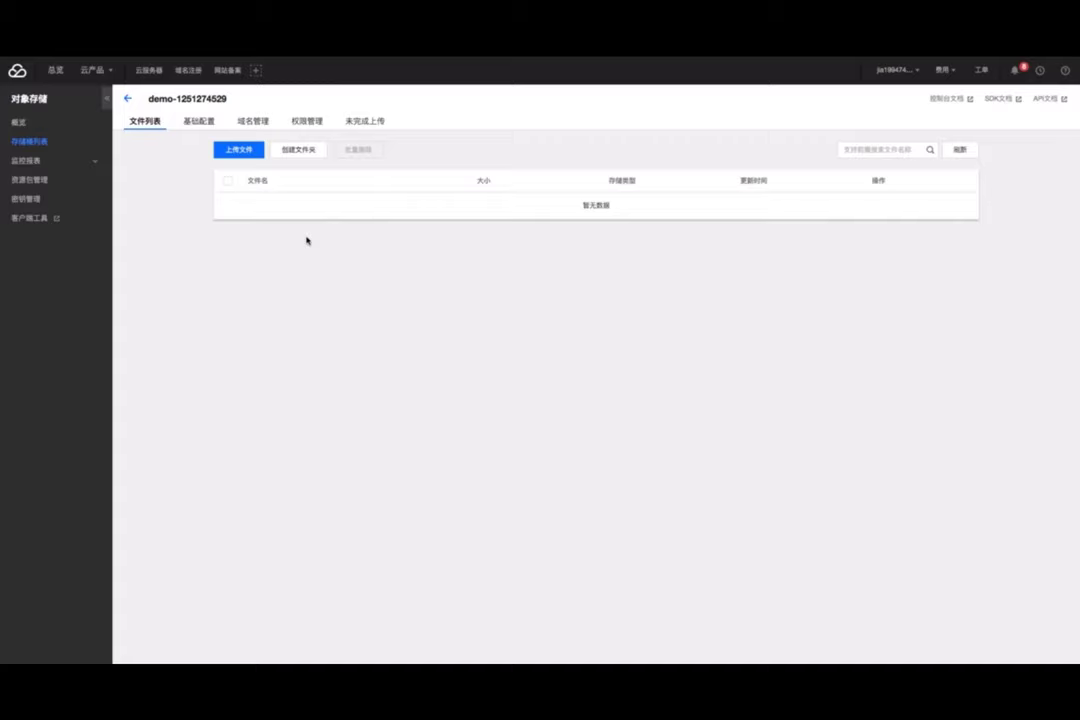
# Upload hello.txt (18B) into the demo bucket and open its 详情 page.
pyautogui.click(232, 149)
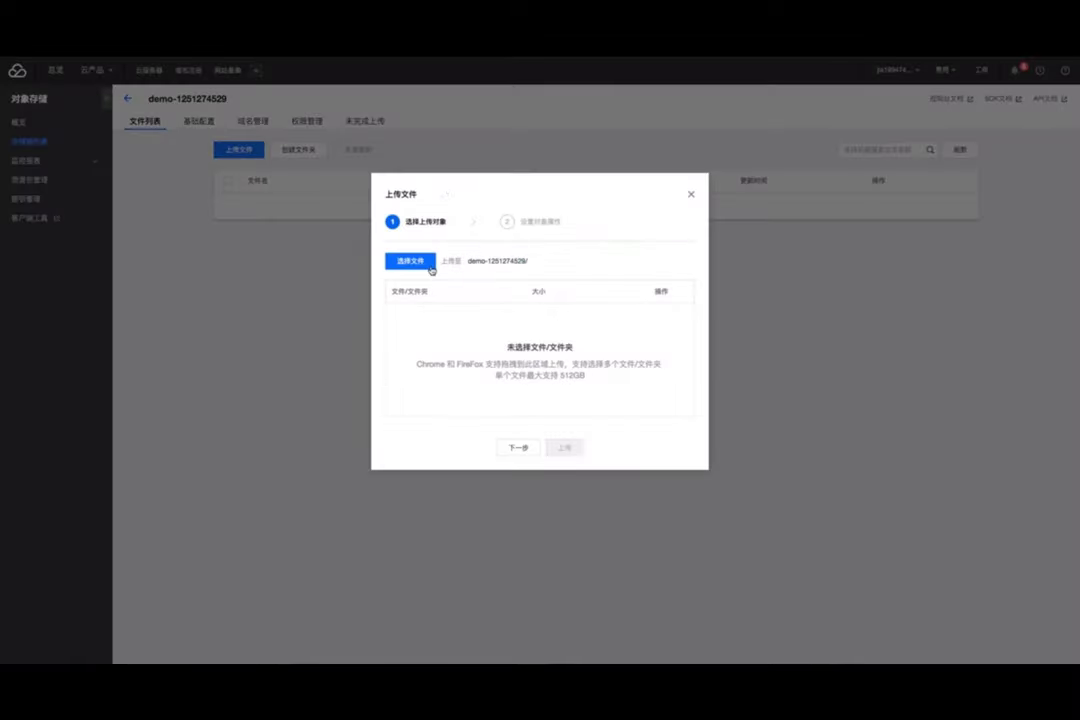
pyautogui.click(430, 262)
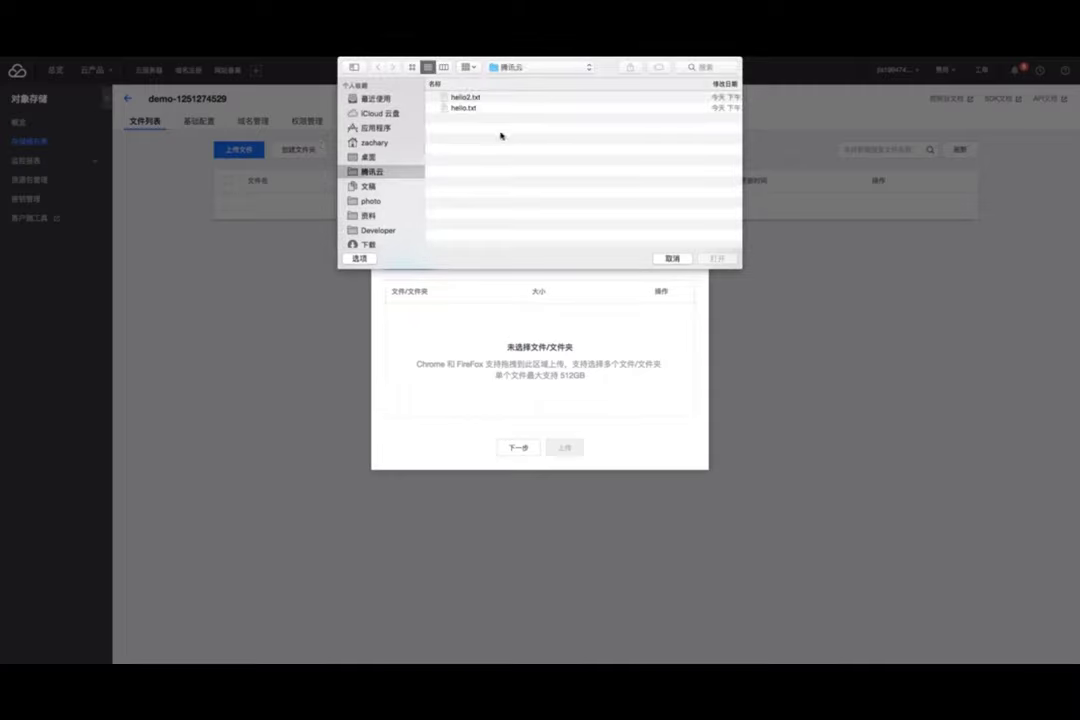
pyautogui.click(493, 111)
pyautogui.click(717, 258)
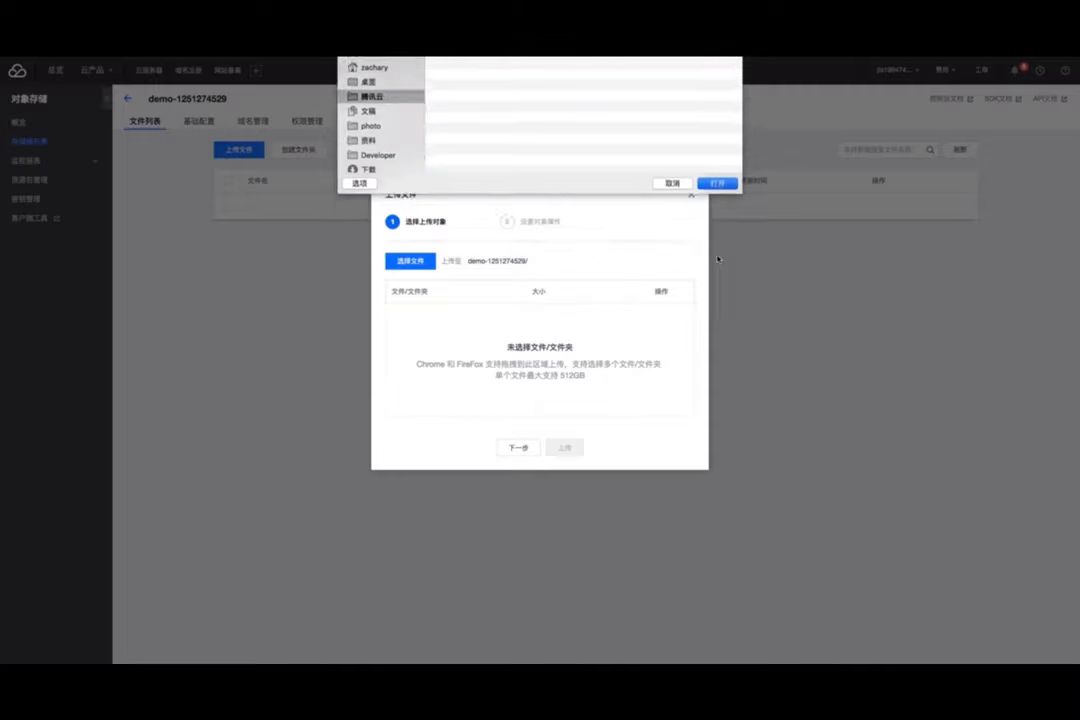
pyautogui.click(568, 451)
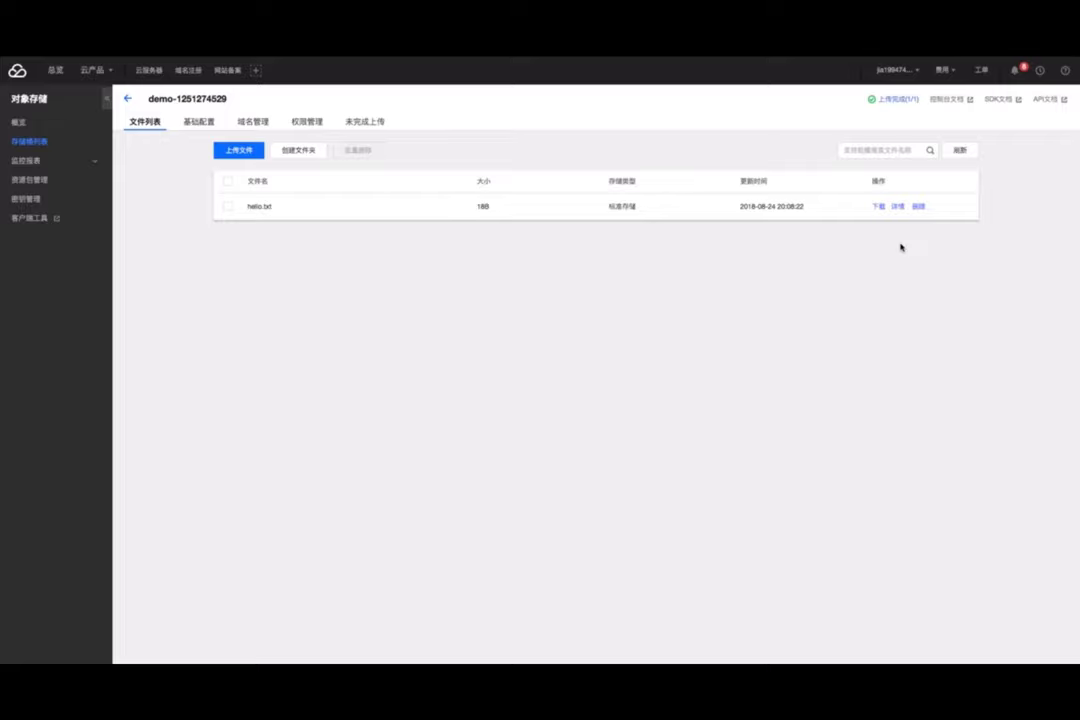
pyautogui.click(898, 207)
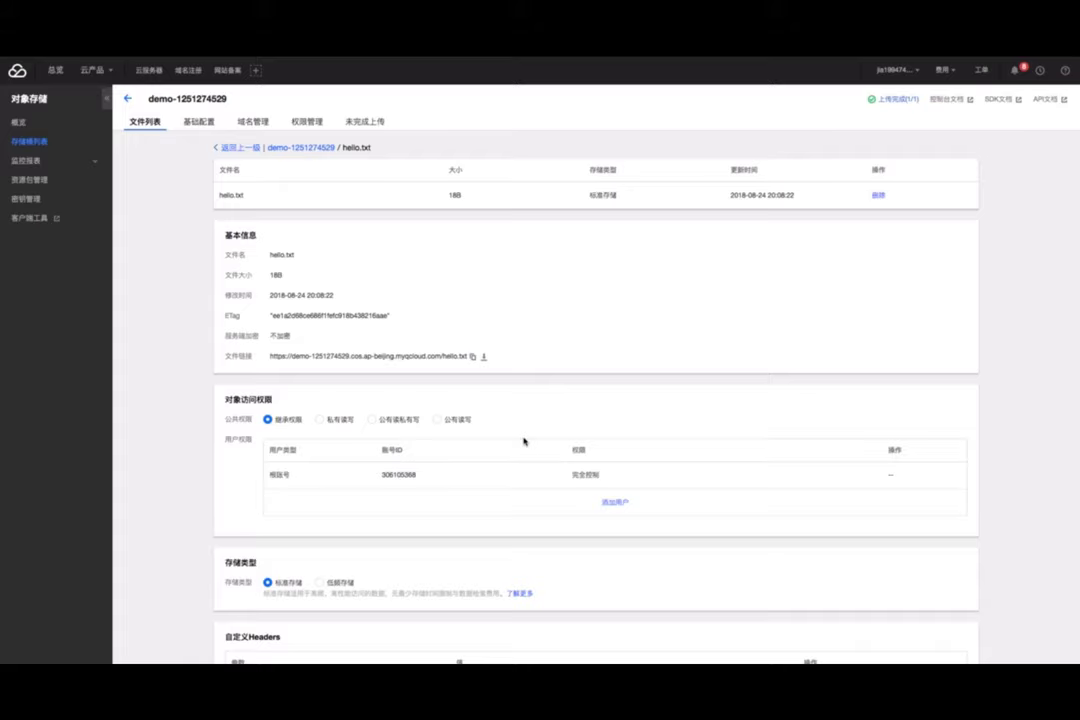
# Save hello.txt's object access permission as 私有读写 (private read-write).
pyautogui.scroll(-1, 524, 441)
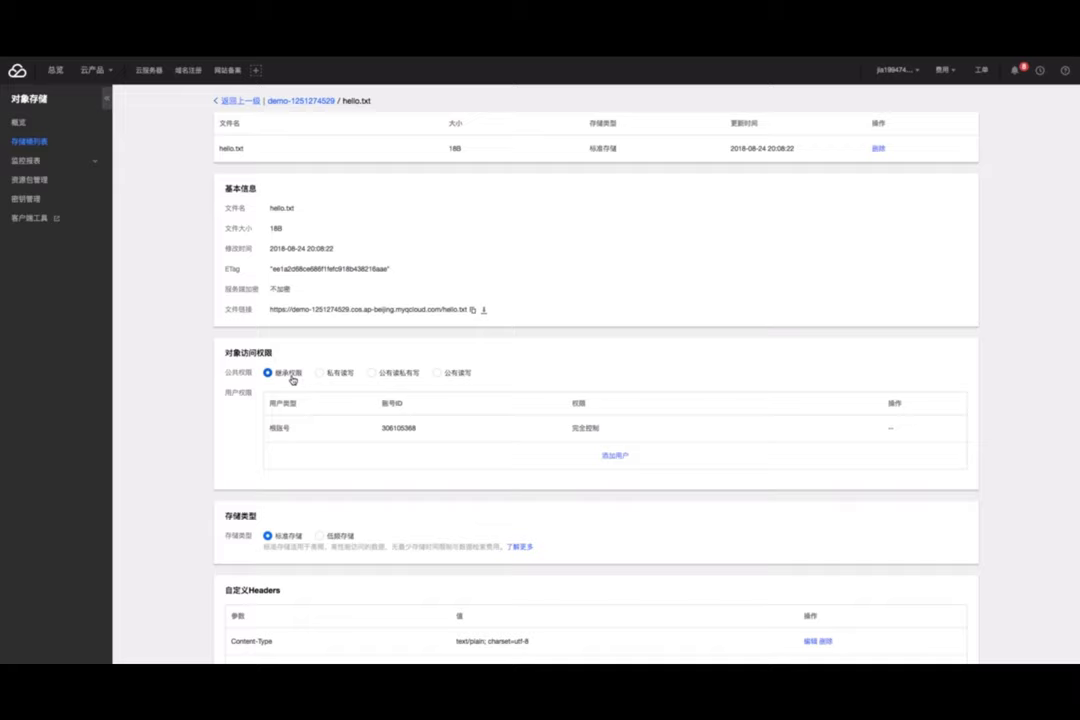
pyautogui.click(338, 375)
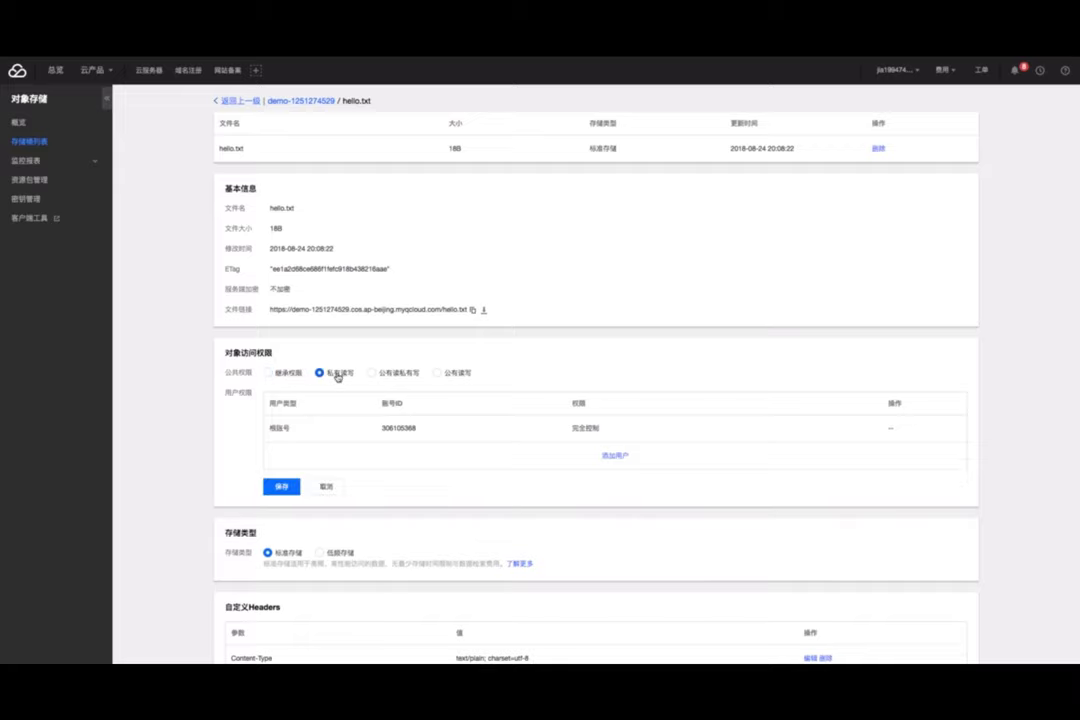
pyautogui.click(281, 486)
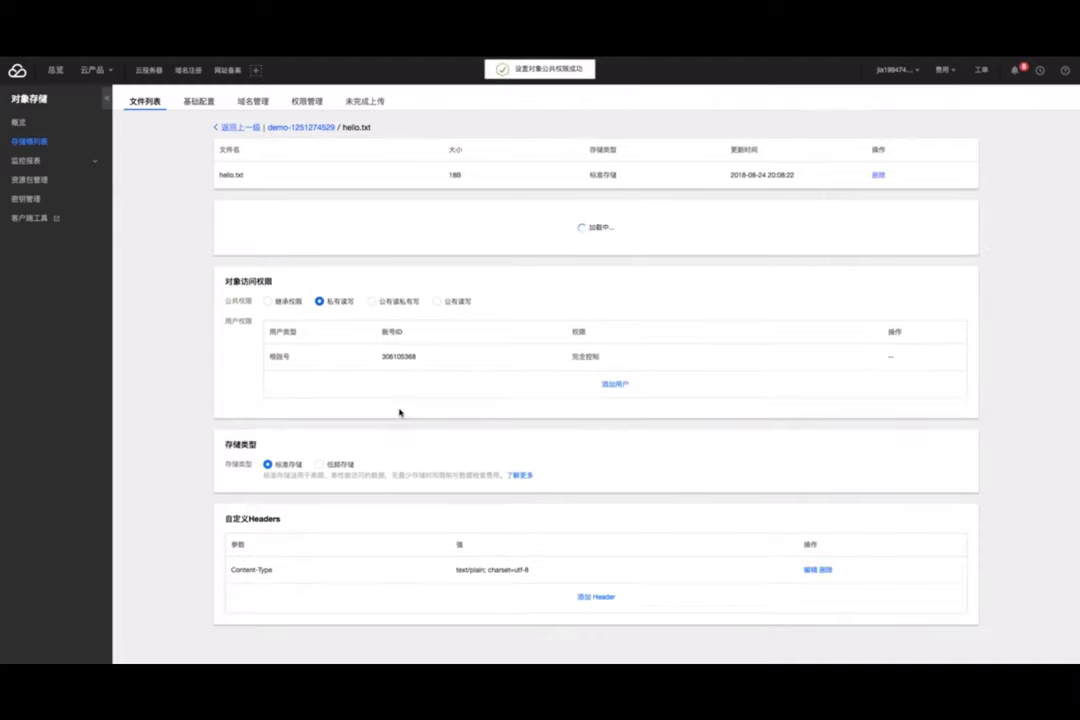
pyautogui.scroll(1, 398, 412)
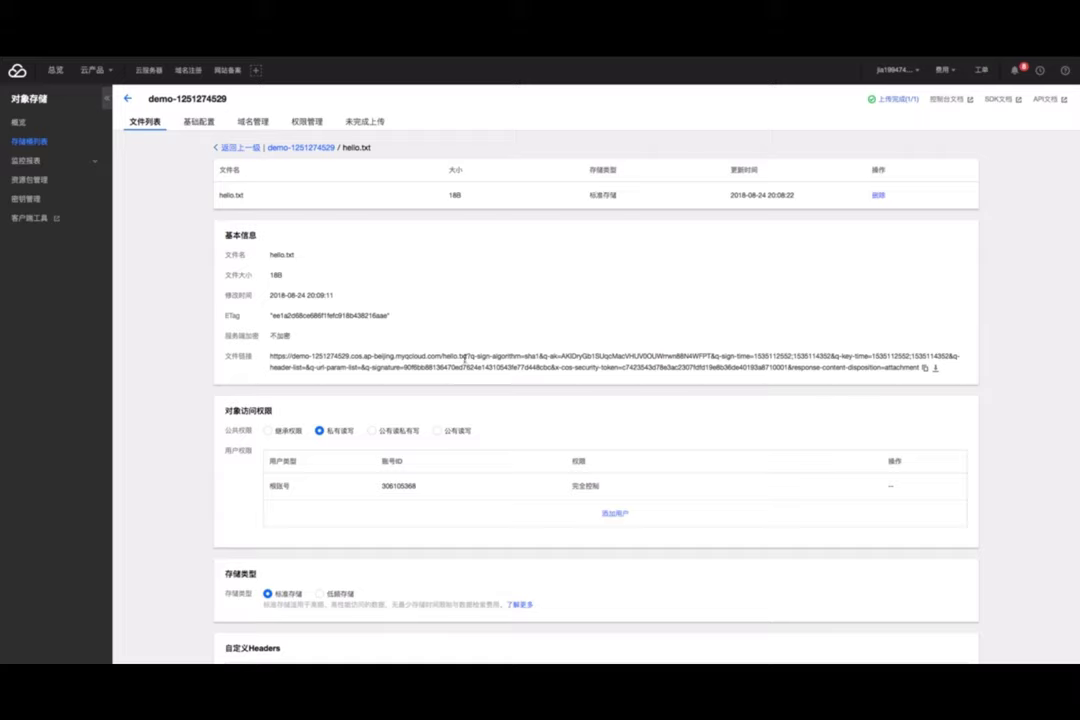
# Load hello.txt's plain unsigned address in a new tab, which returns AccessDenied.
pyautogui.moveTo(468, 356); pyautogui.dragTo(270, 356)
pyautogui.press('super+c')
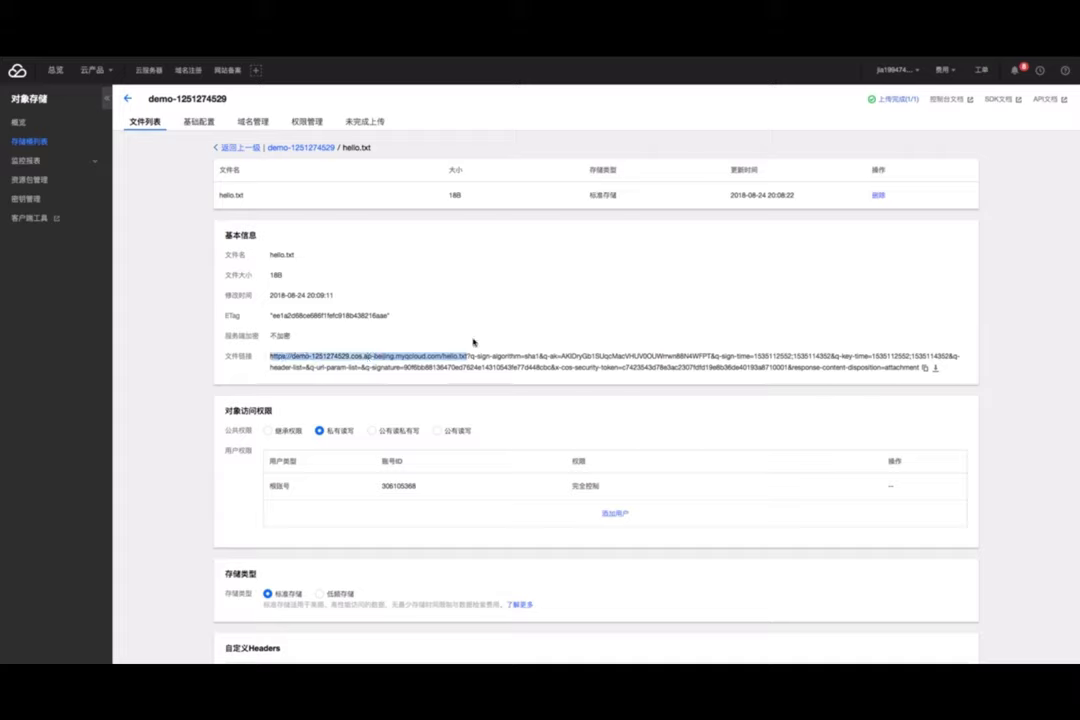
pyautogui.press('super+t')
pyautogui.press('super+v')
pyautogui.press('Return')
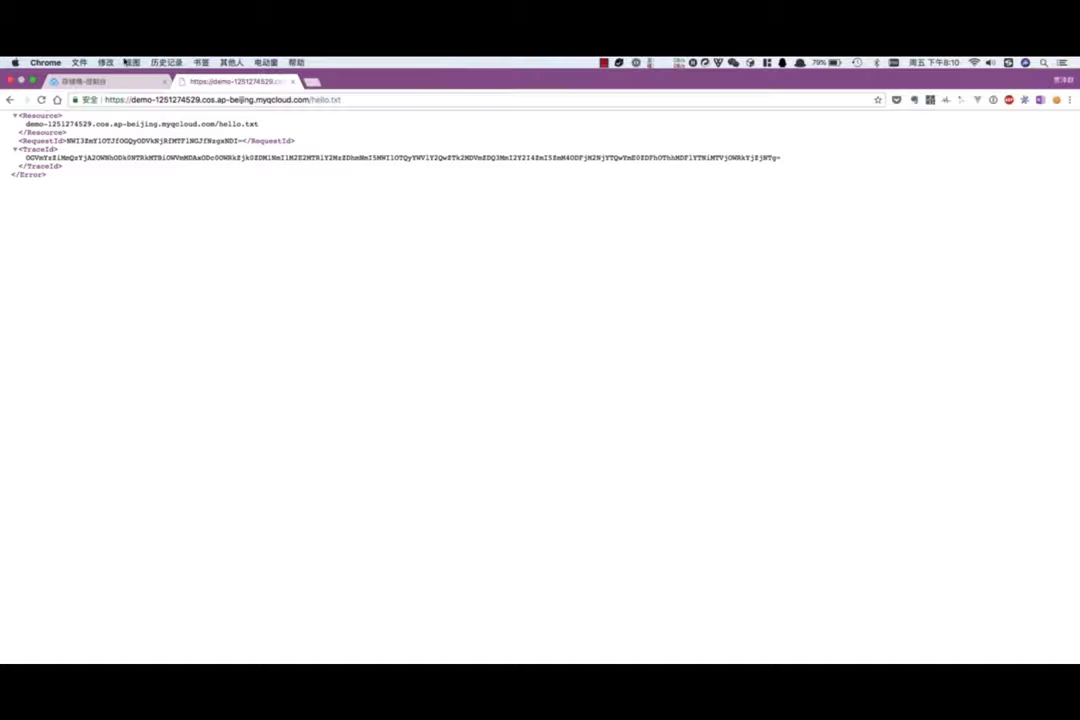
# Switch back to the 存储桶-控制台 tab showing hello.txt's details.
pyautogui.click(100, 82)
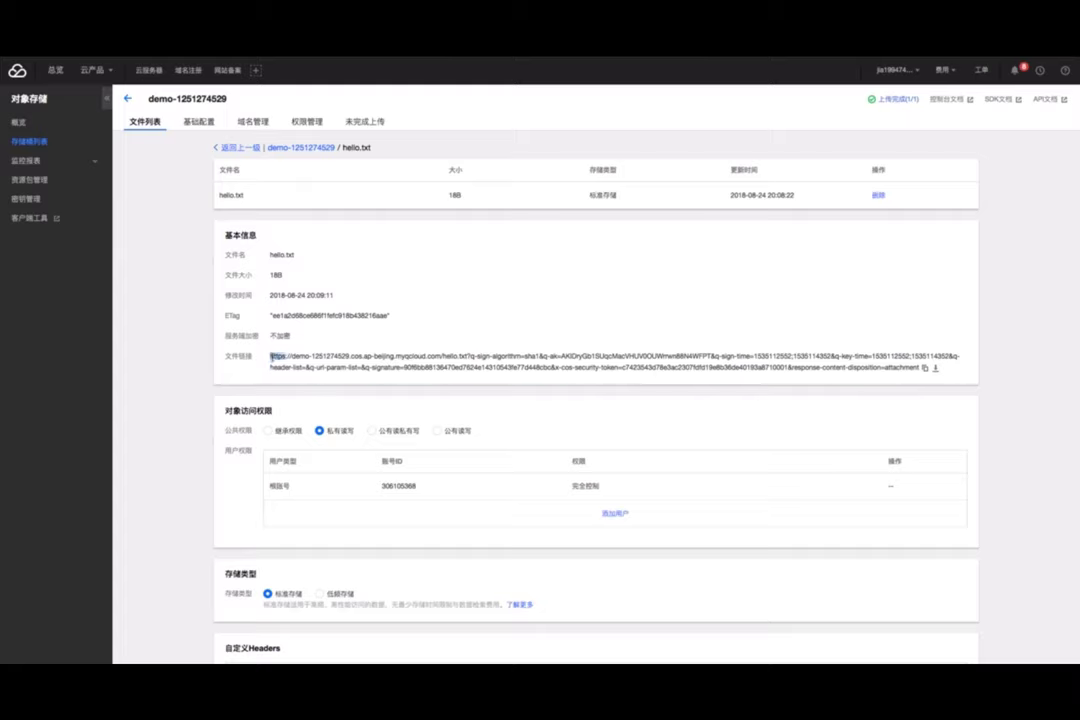
# Load hello.txt's full signed file link in a new tab to start the download.
pyautogui.moveTo(271, 357); pyautogui.dragTo(918, 368)
pyautogui.click(925, 368)
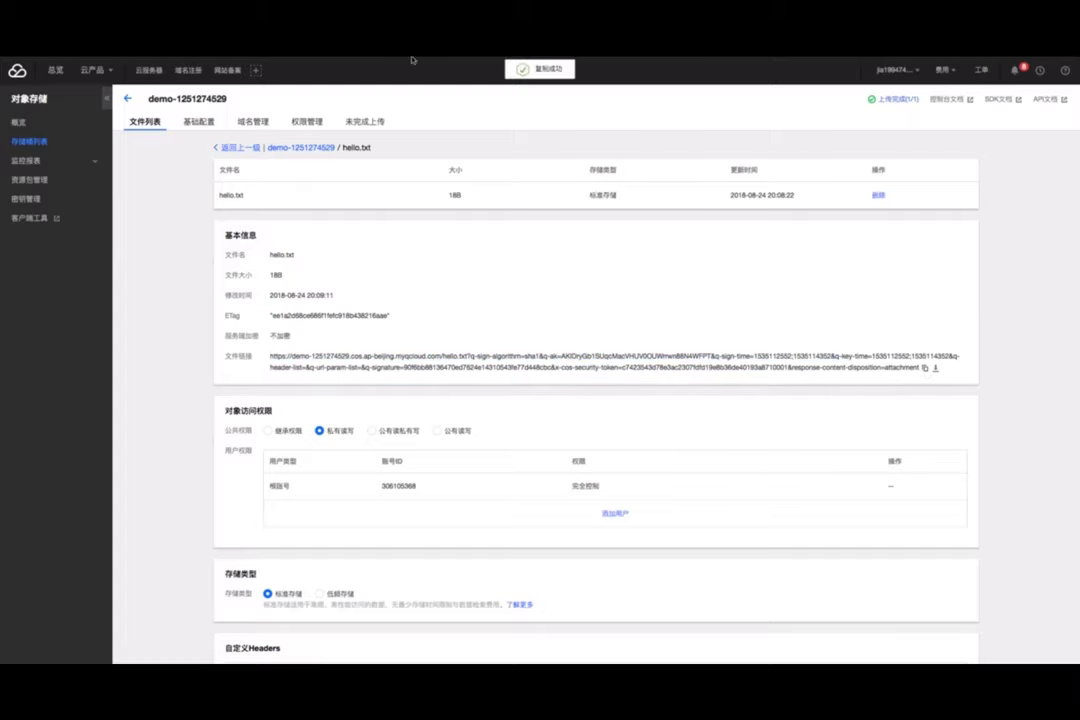
pyautogui.moveTo(271, 51)
pyautogui.click(311, 82)
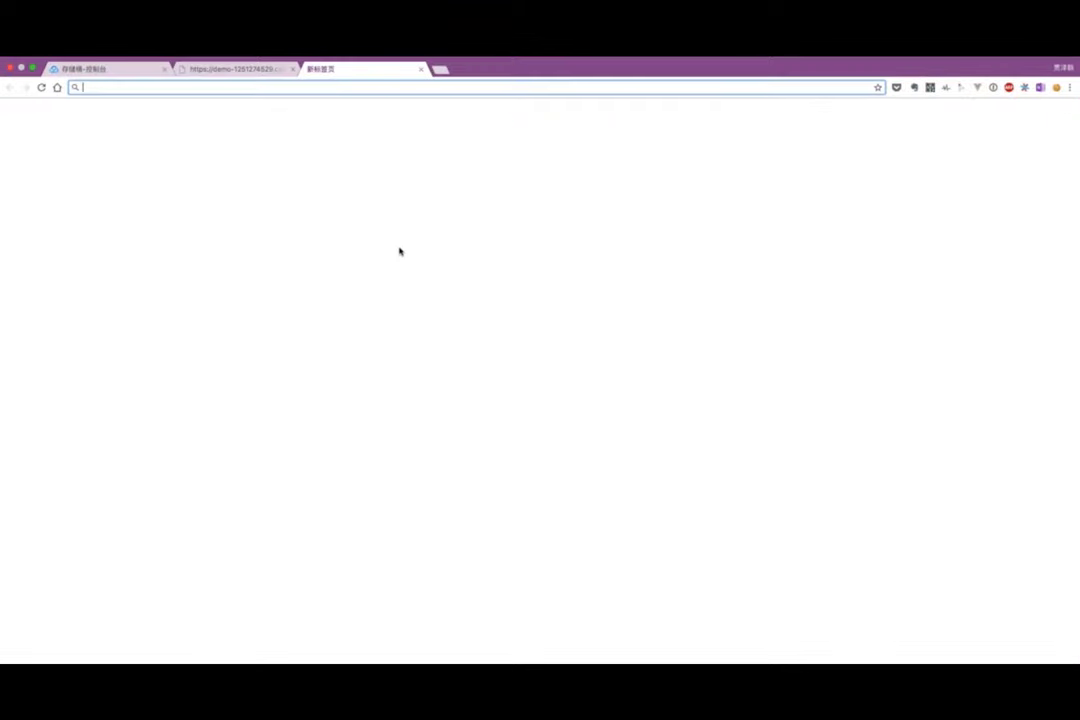
pyautogui.press('super+v')
pyautogui.press('Return')
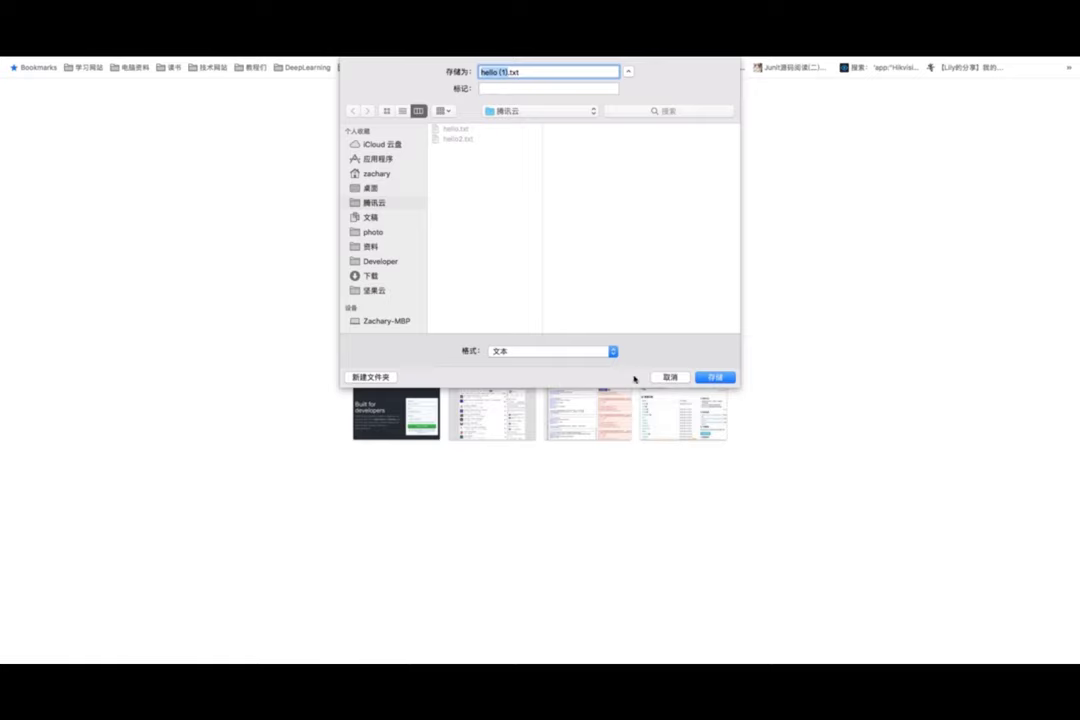
# Save the download as hello_download.txt and return to the bucket list.
pyautogui.click(511, 73)
pyautogui.press('BackSpace')
pyautogui.press('BackSpace')
pyautogui.press('BackSpace')
pyautogui.press('BackSpace')
pyautogui.write('_download')
pyautogui.press('Return')
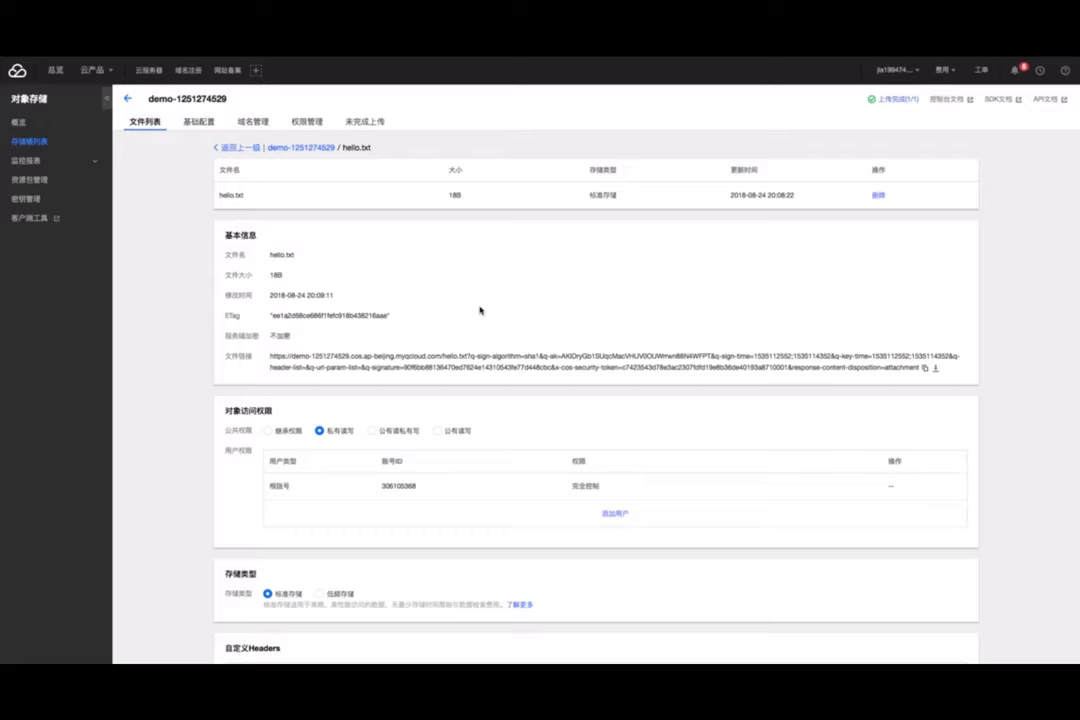
pyautogui.click(127, 98)
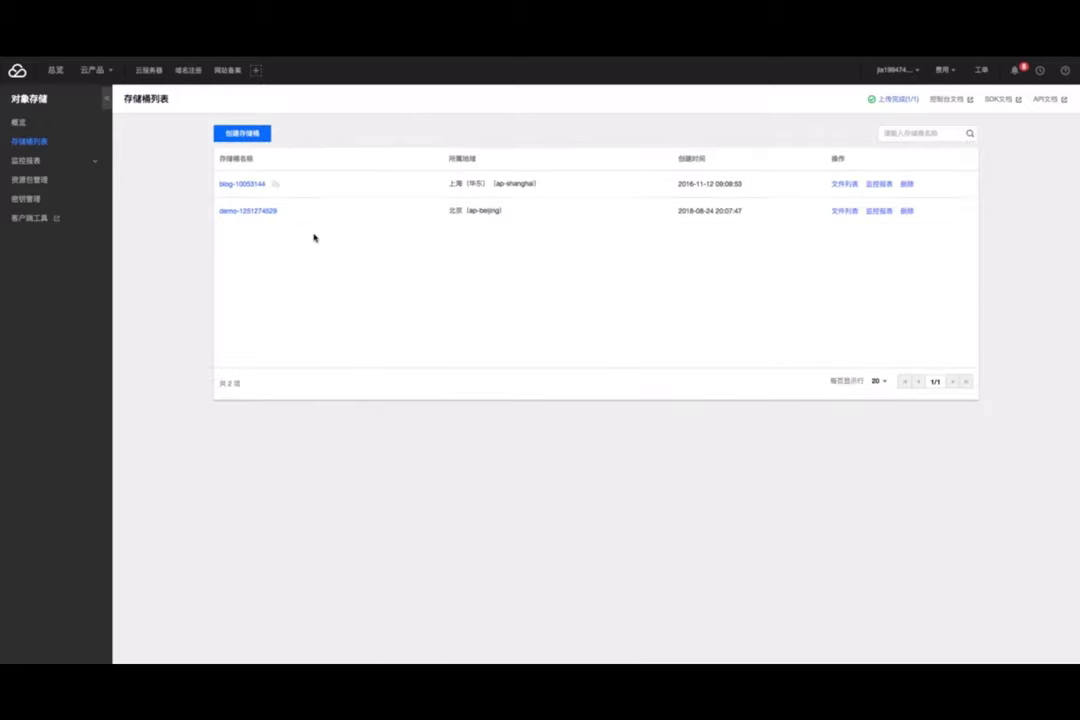
# In the demo bucket, upload hello2.txt (24B) and open its 详情 page.
pyautogui.click(264, 216)
pyautogui.click(248, 153)
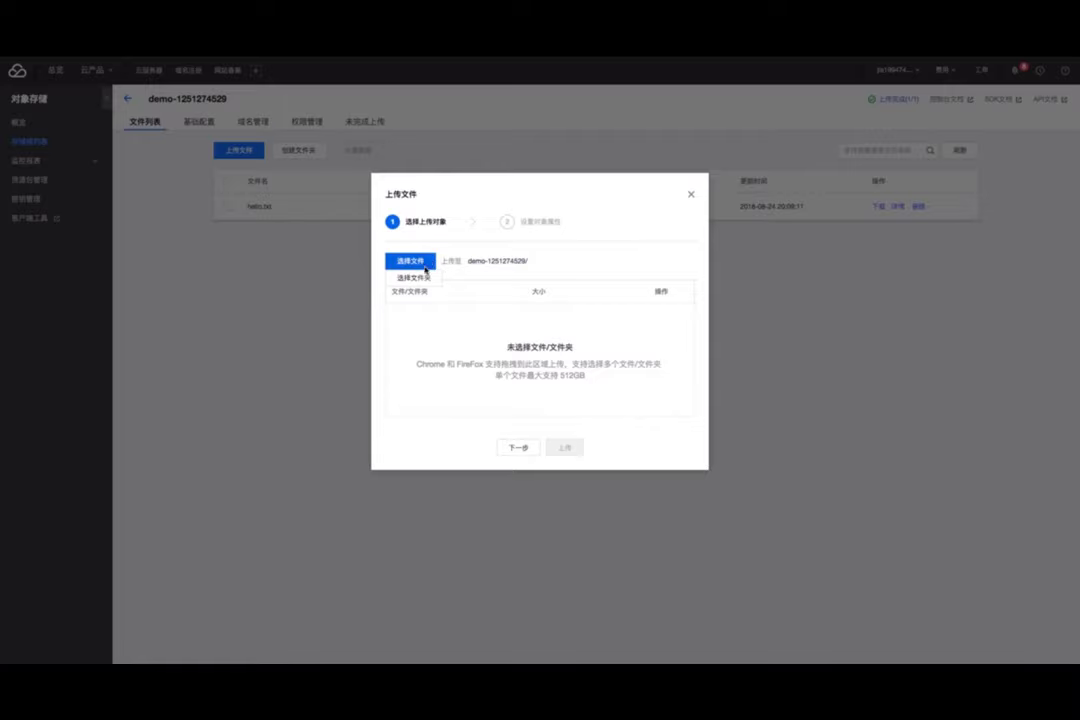
pyautogui.click(412, 261)
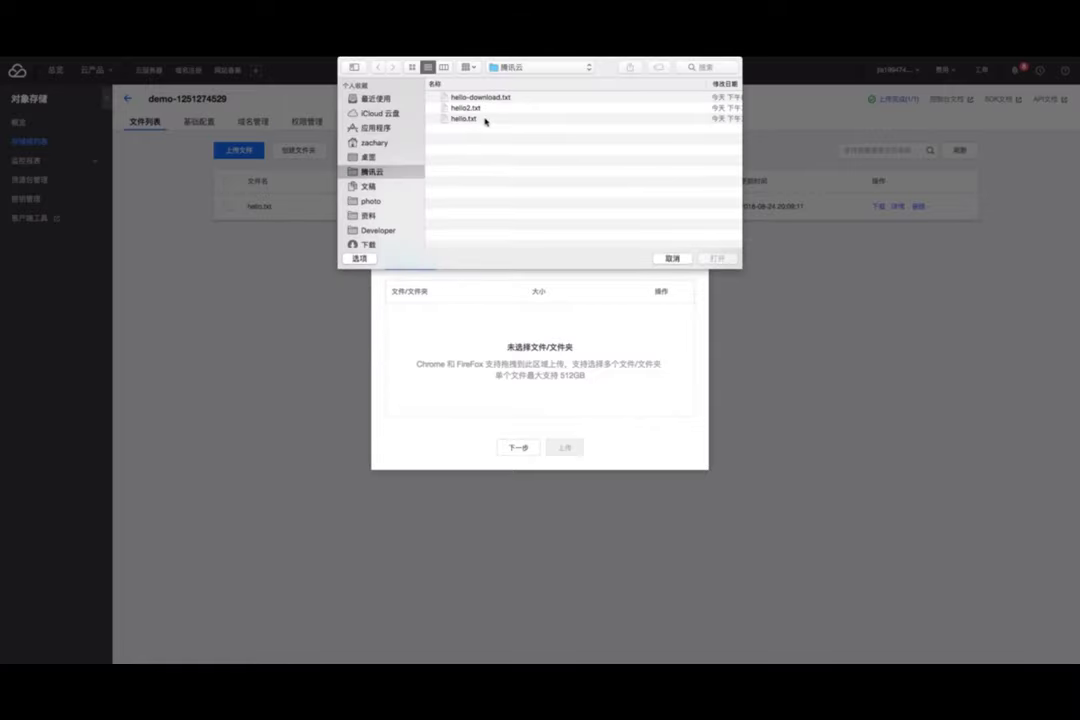
pyautogui.click(485, 108)
pyautogui.click(714, 259)
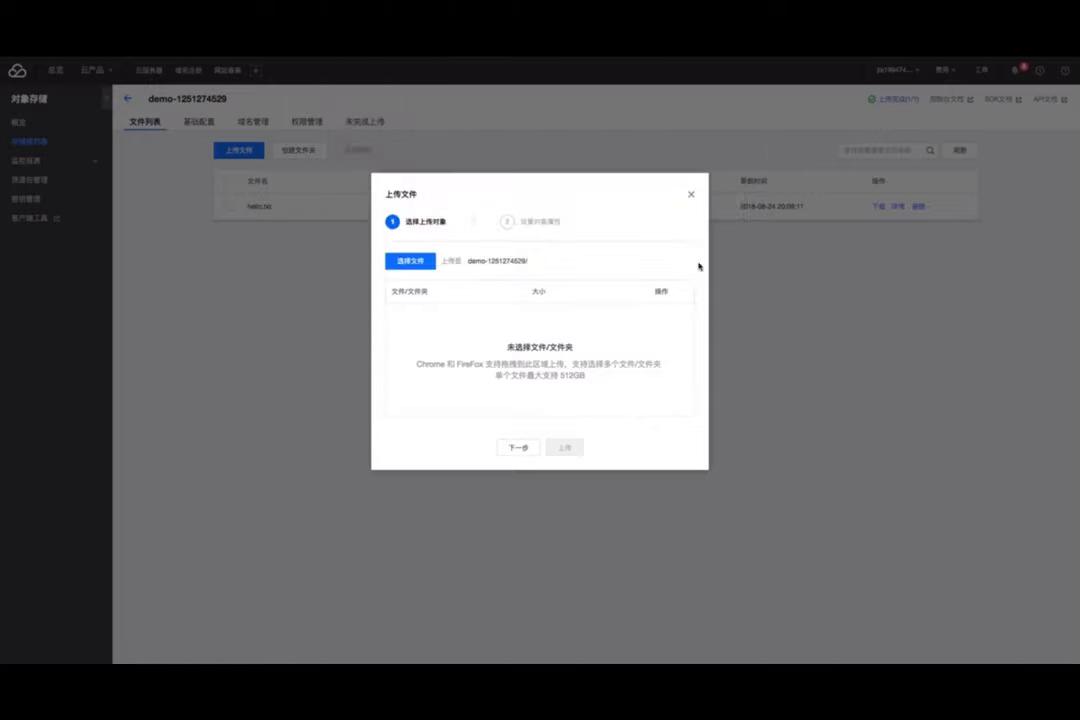
pyautogui.click(565, 448)
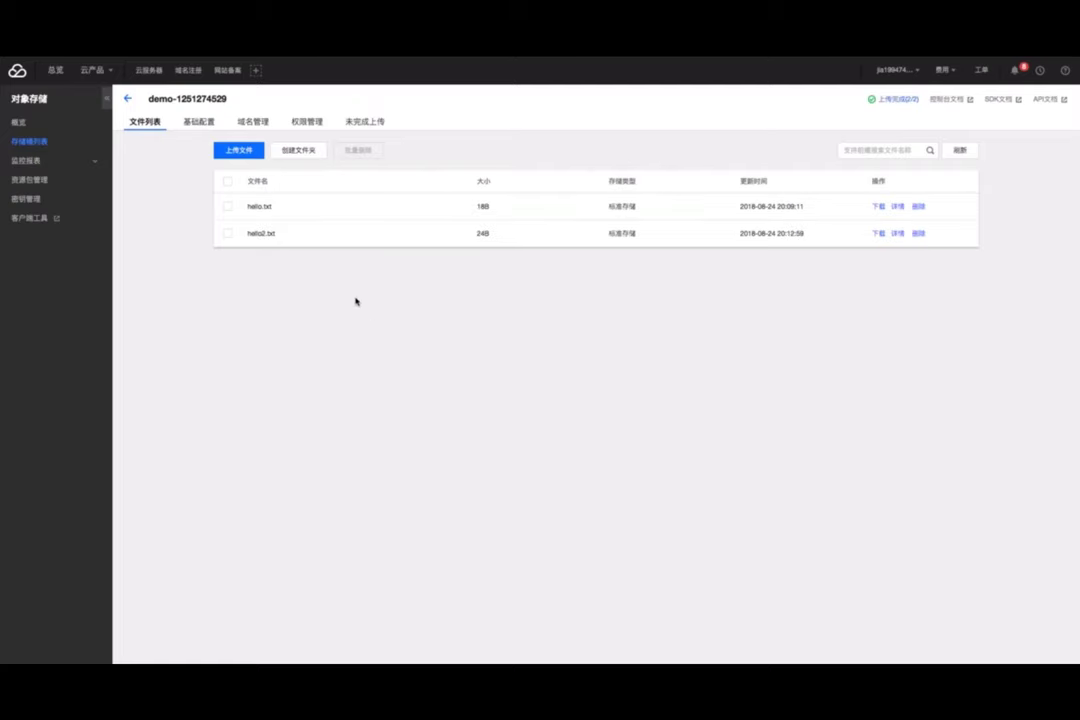
pyautogui.click(897, 233)
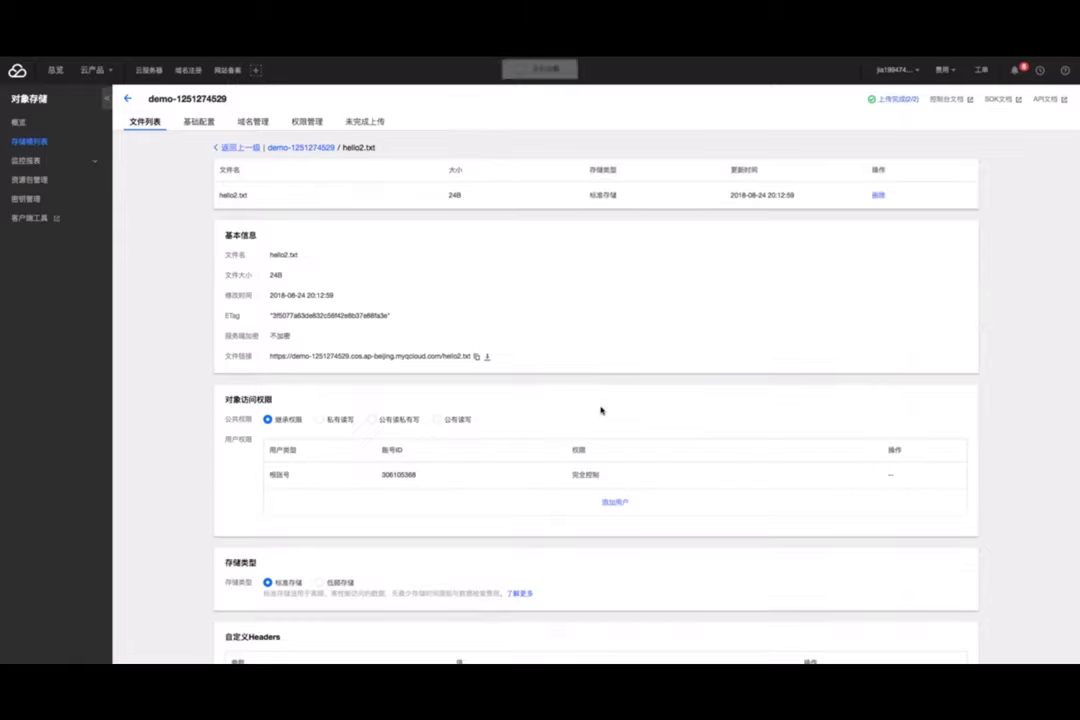
# Save hello2.txt's object access permission as 公有读私有写.
pyautogui.scroll(-3, 601, 410)
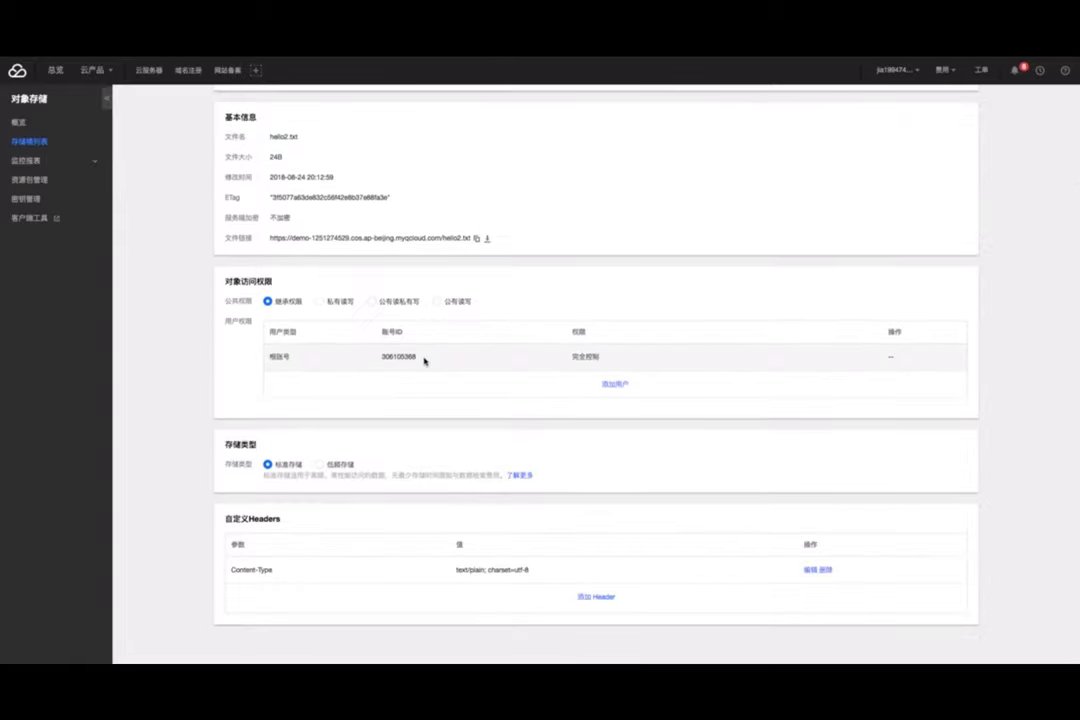
pyautogui.click(374, 302)
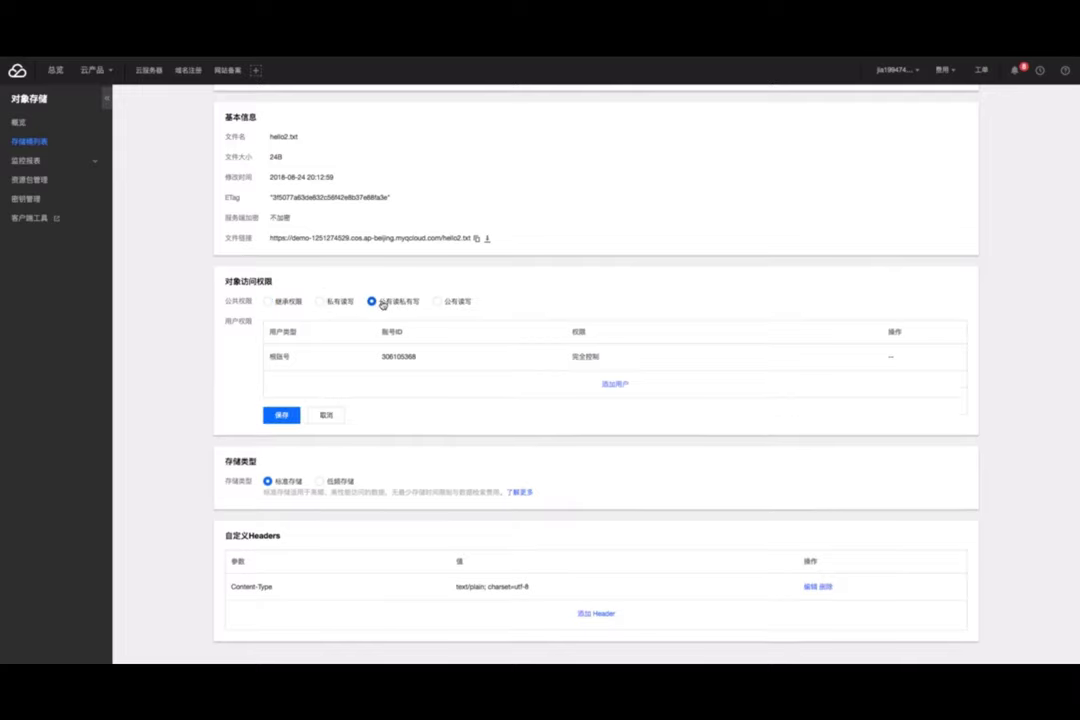
pyautogui.click(278, 417)
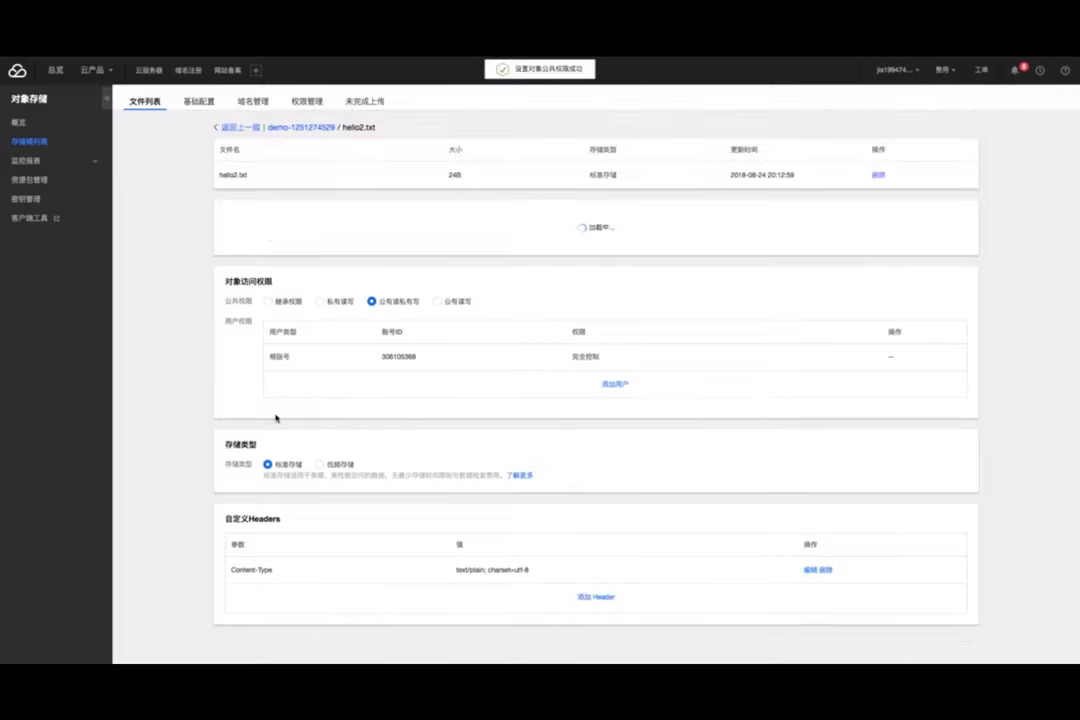
pyautogui.scroll(1, 370, 340)
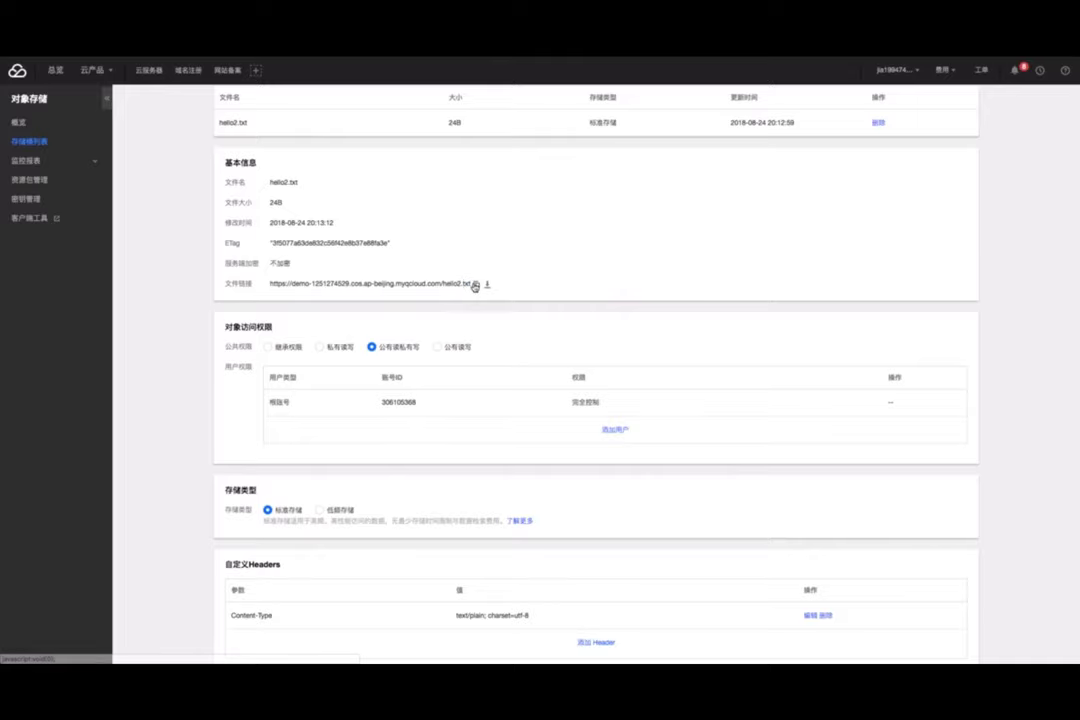
# Load hello2.txt's copied public file link in a new tab to download it.
pyautogui.click(475, 286)
pyautogui.press('super+t')
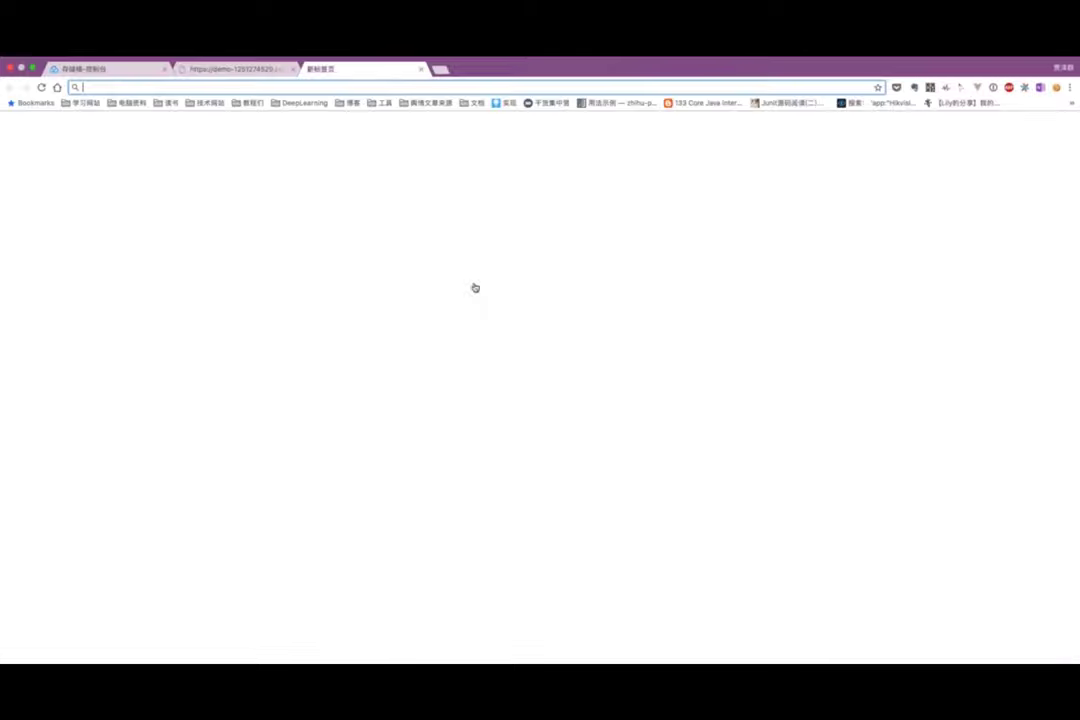
pyautogui.press('super+v')
pyautogui.press('Return')
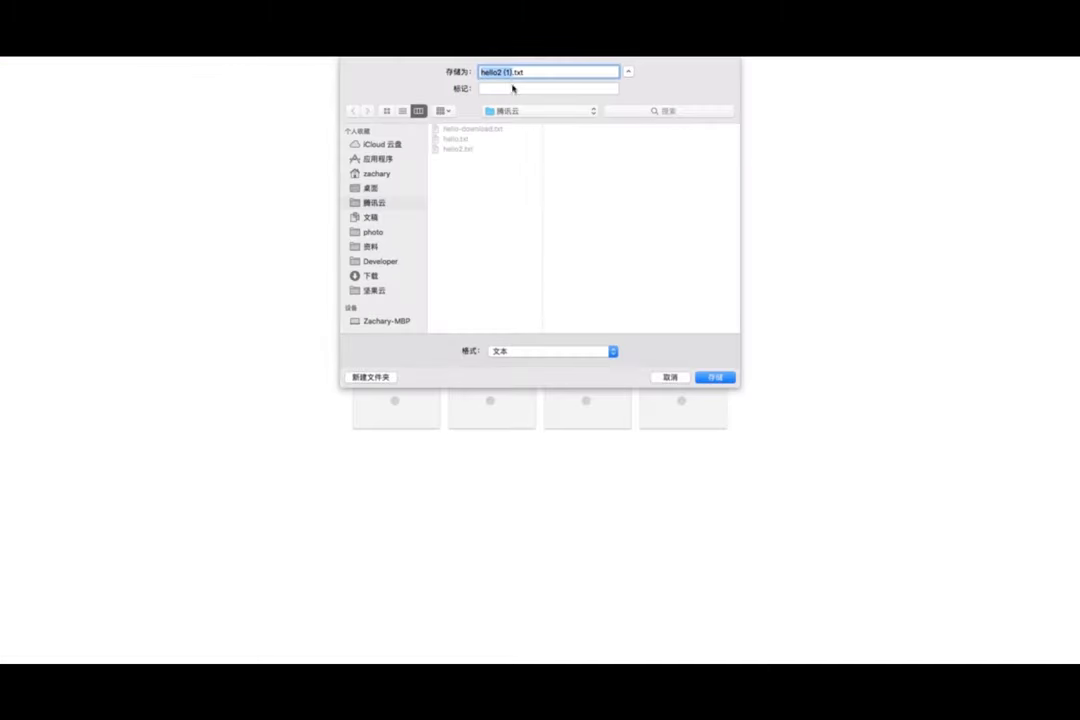
# Save the file as hello2-download.txt and return to the console's bucket list.
pyautogui.click(511, 73)
pyautogui.press('BackSpace')
pyautogui.press('BackSpace')
pyautogui.press('BackSpace')
pyautogui.press('BackSpace')
pyautogui.write('-download')
pyautogui.press('Return')
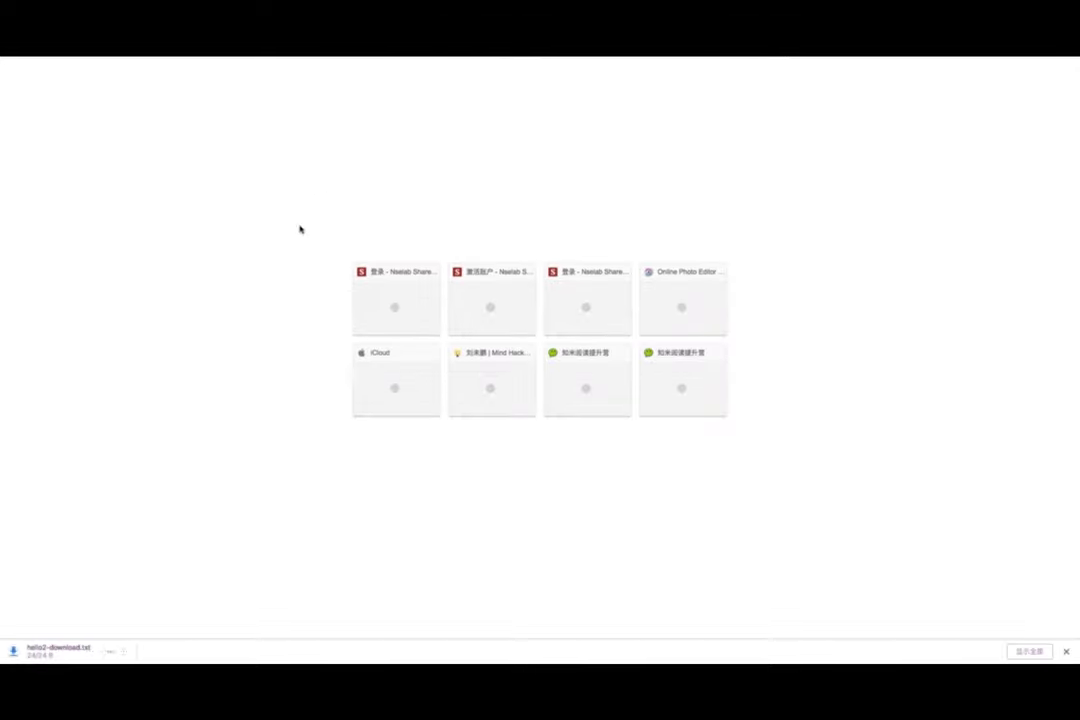
pyautogui.moveTo(96, 57)
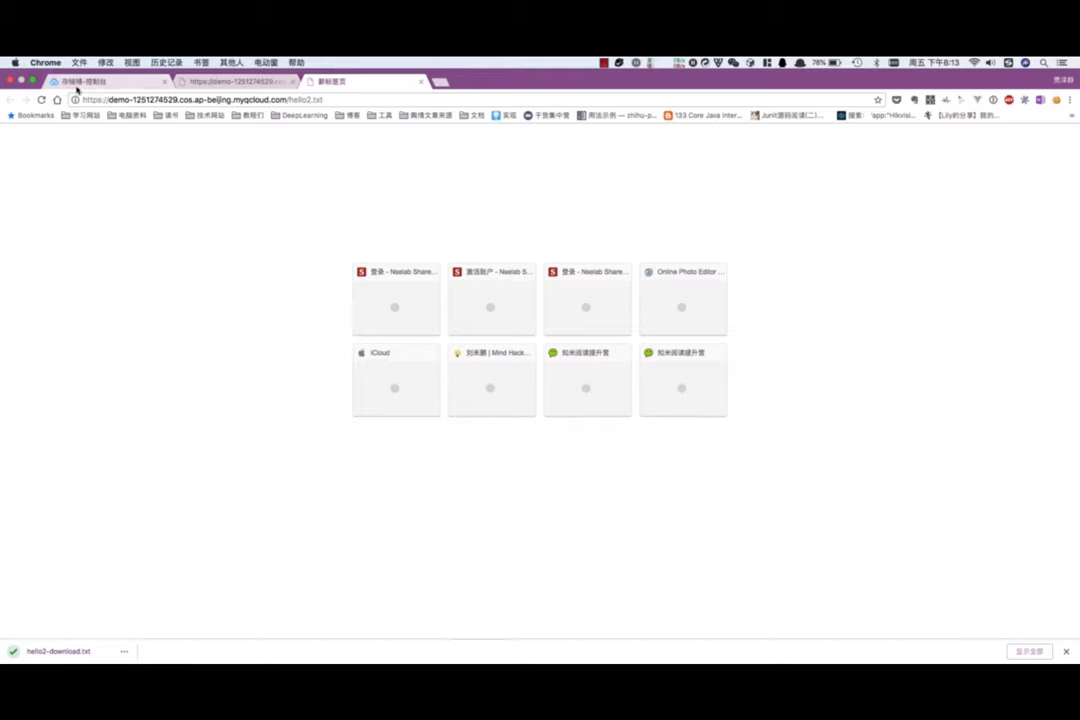
pyautogui.click(77, 84)
pyautogui.scroll(5, 197, 321)
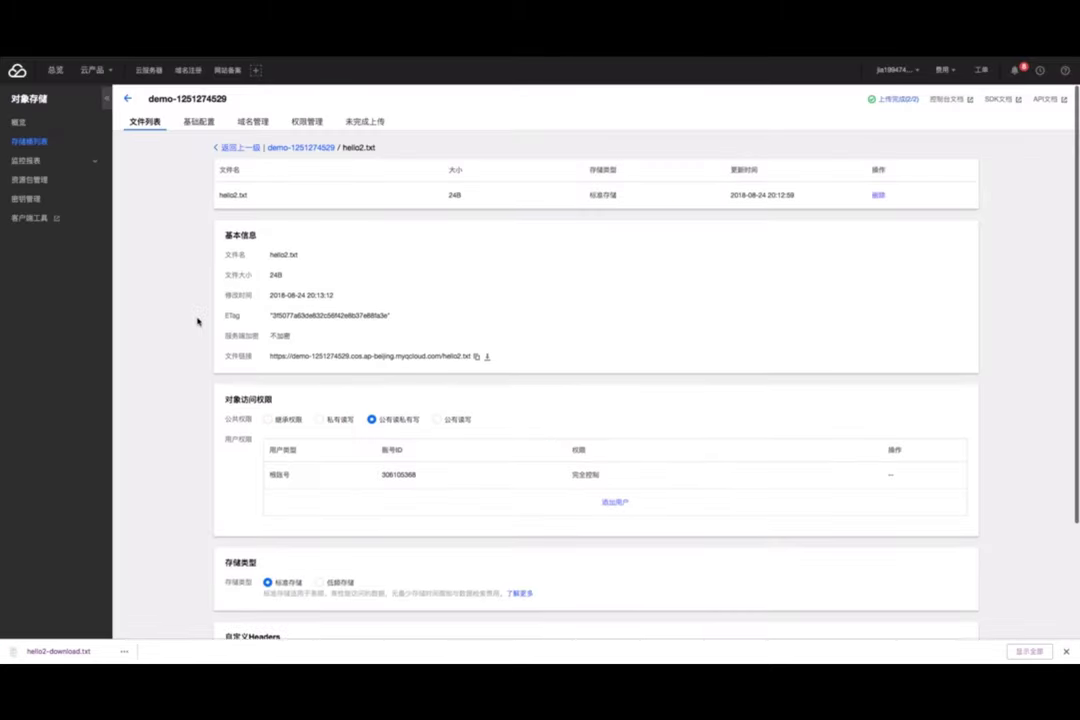
pyautogui.click(124, 100)
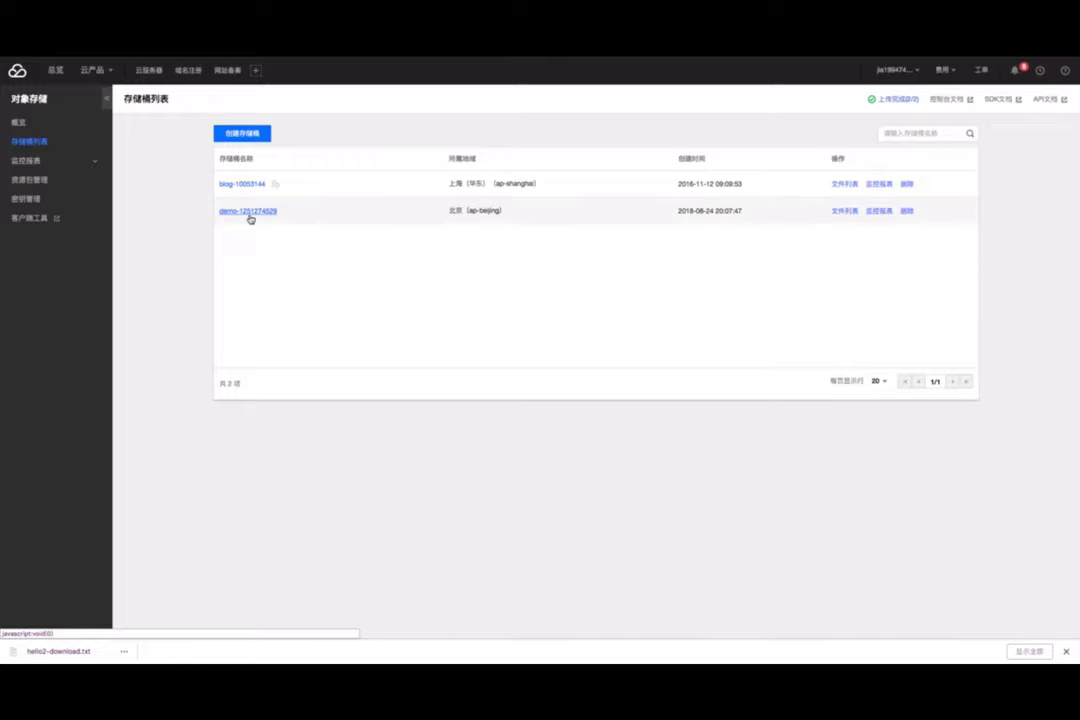
# Open the demo bucket and review its 基础配置 page.
pyautogui.click(246, 211)
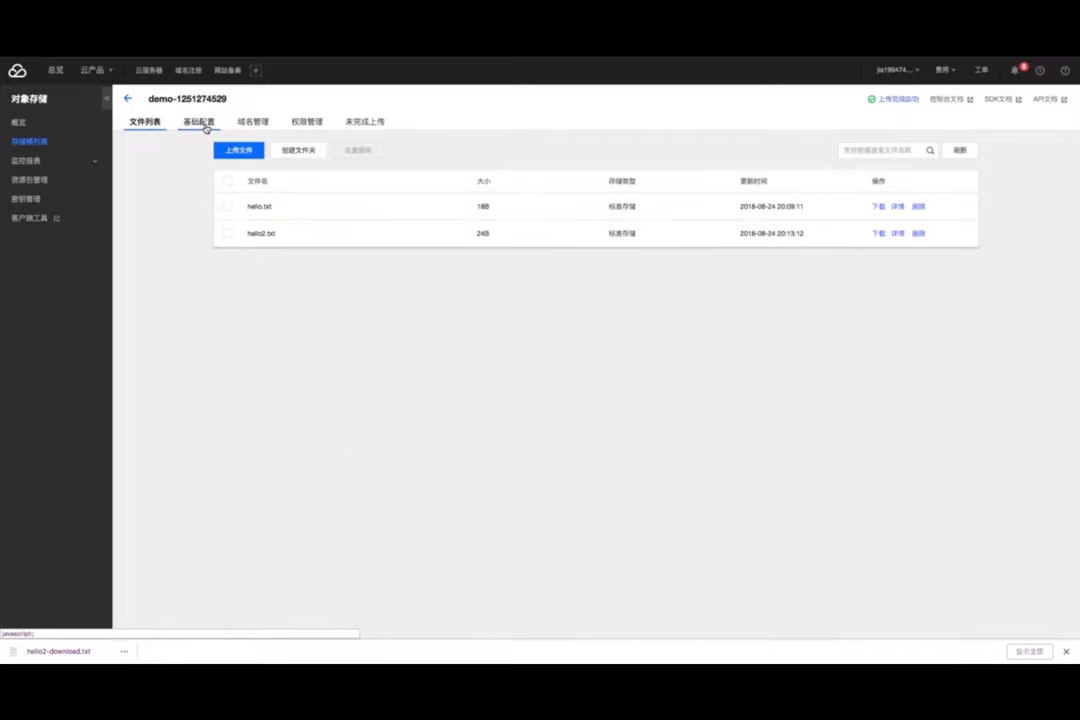
pyautogui.click(205, 124)
pyautogui.scroll(-3, 321, 428)
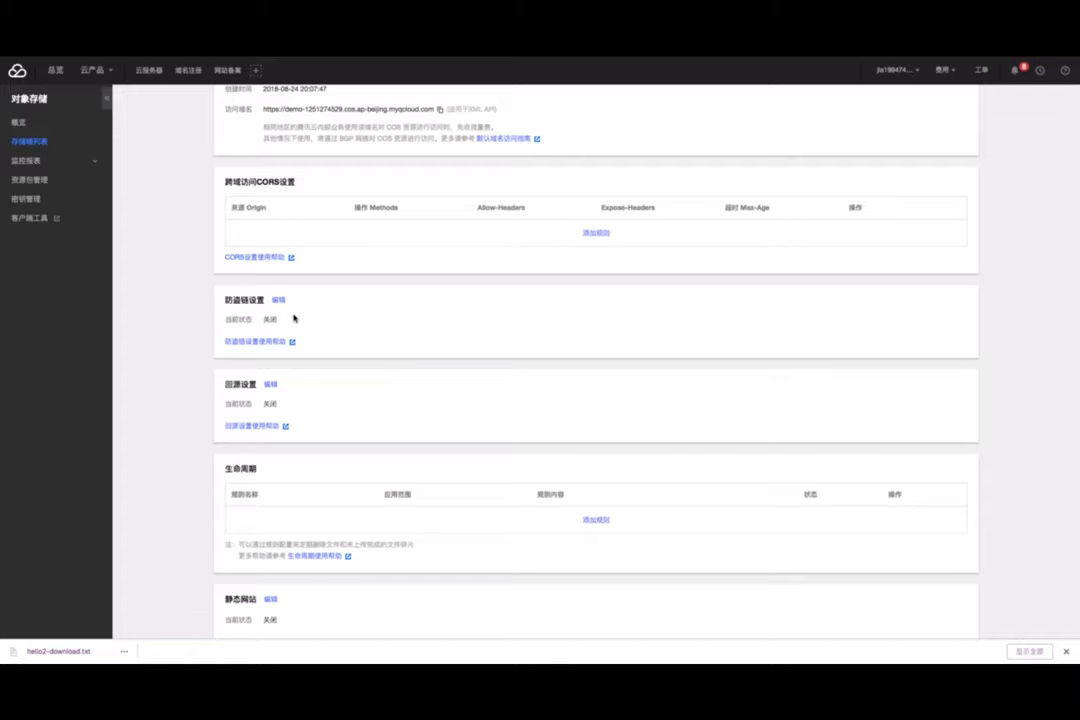
pyautogui.scroll(3, 293, 318)
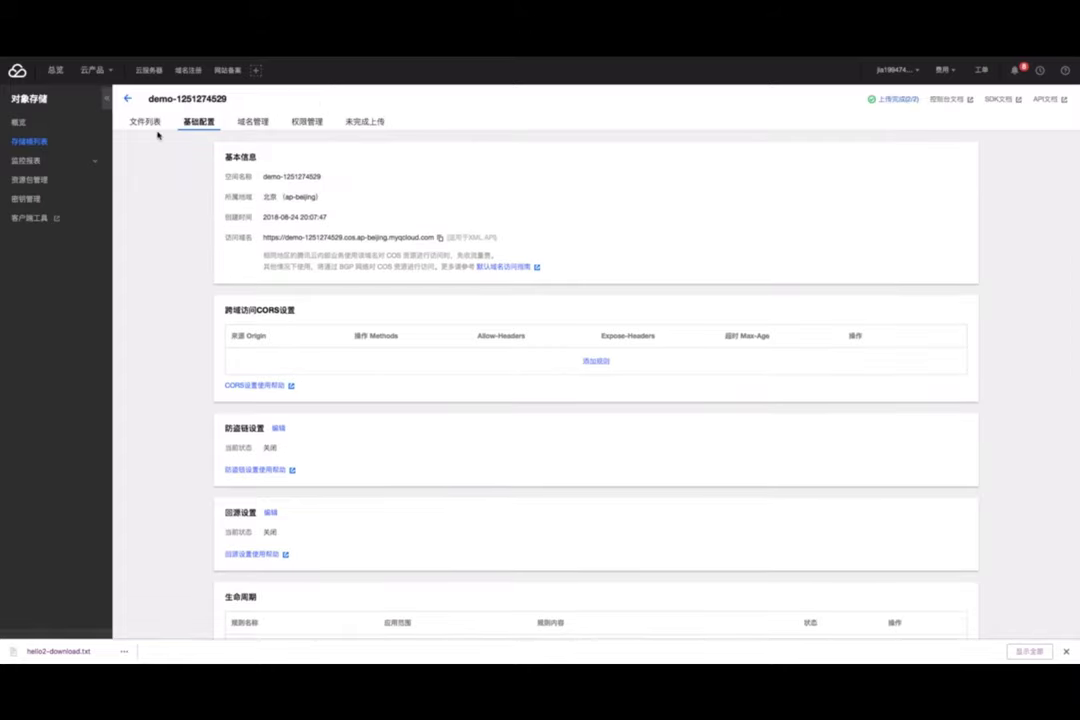
# Start downloading hello2.txt from the file list, cancel the save, and reopen 基础配置.
pyautogui.click(150, 122)
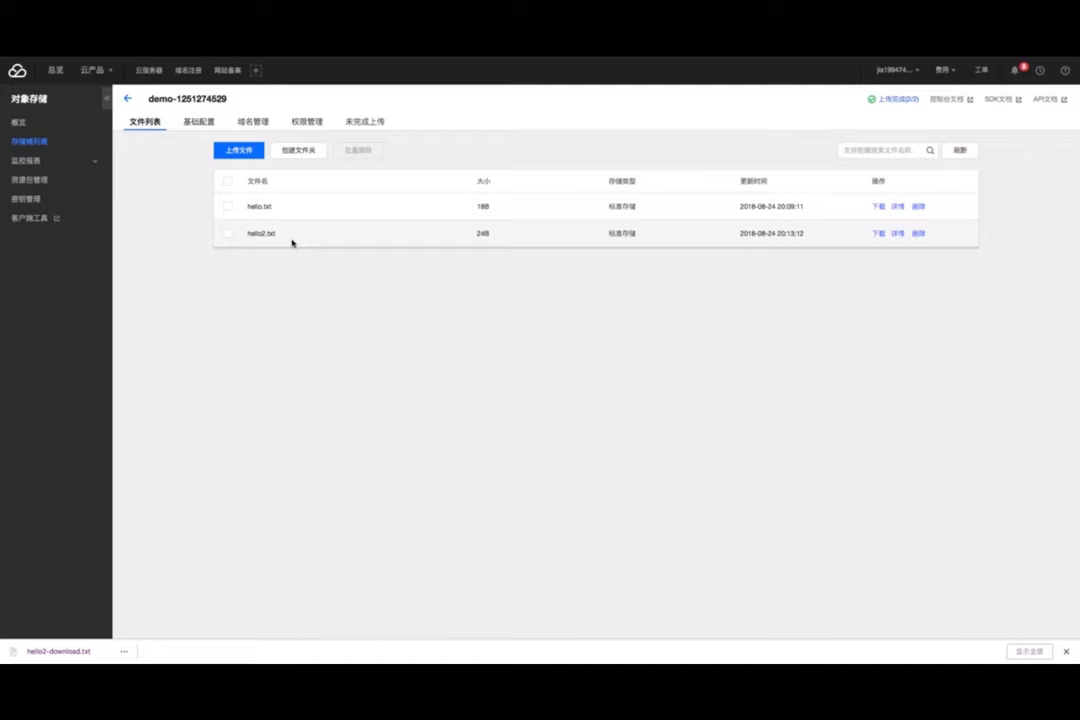
pyautogui.click(882, 234)
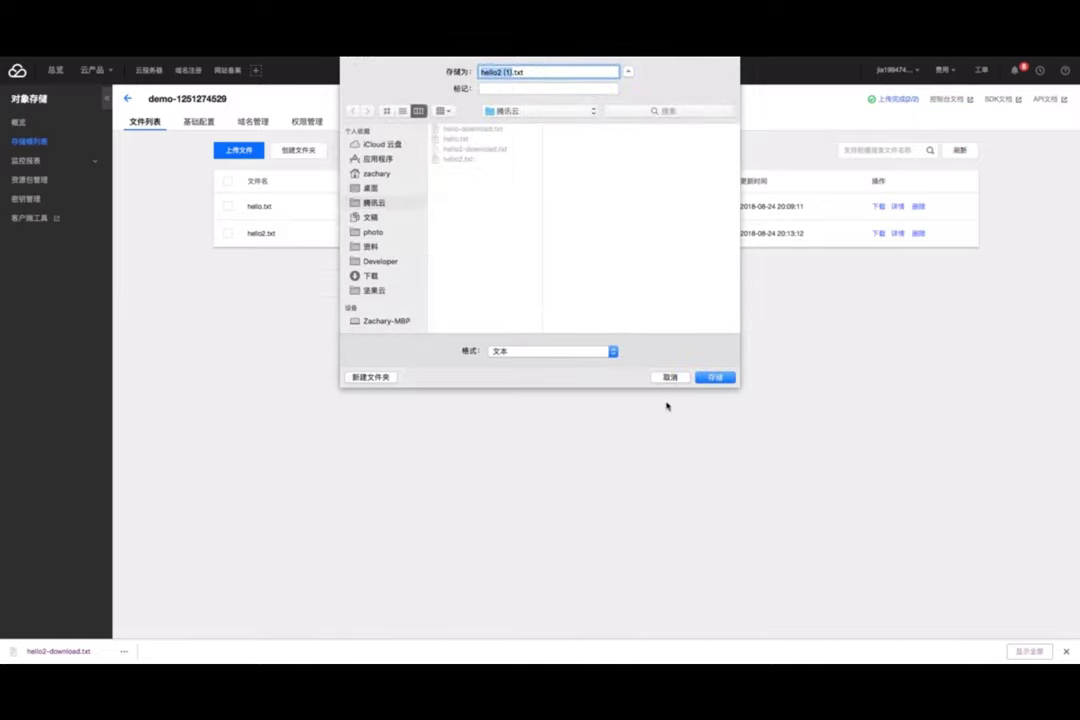
pyautogui.click(670, 377)
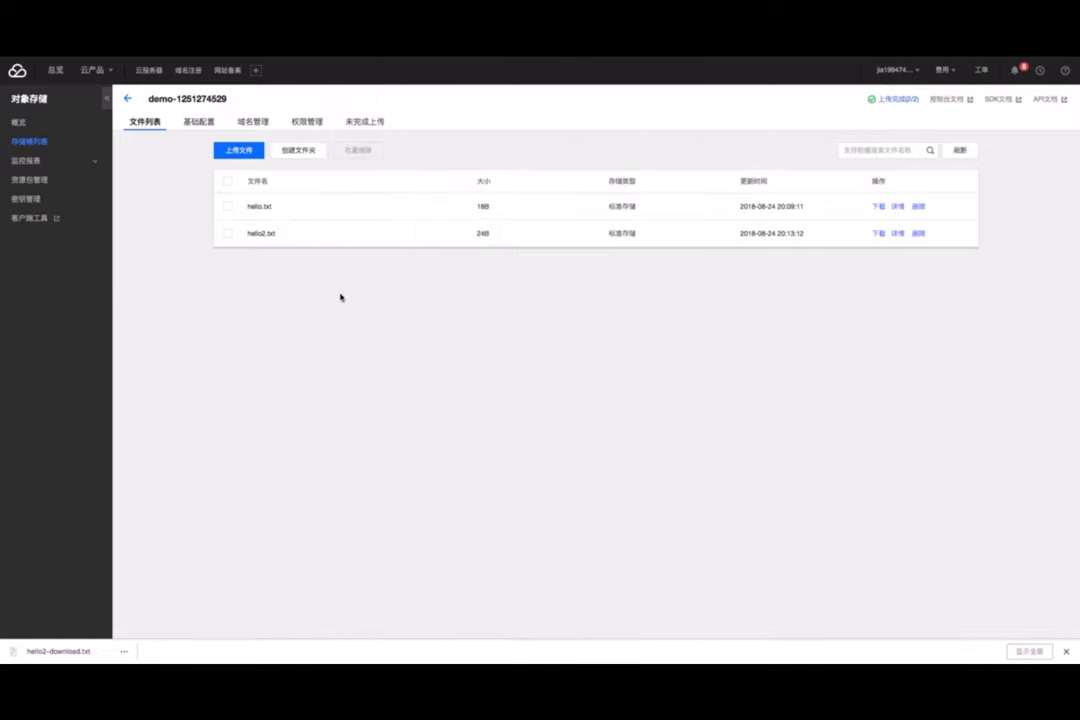
pyautogui.click(197, 123)
# Enable hotlink protection on the demo bucket as a whitelist allowing only referer example.com, and save.
pyautogui.scroll(-1, 305, 400)
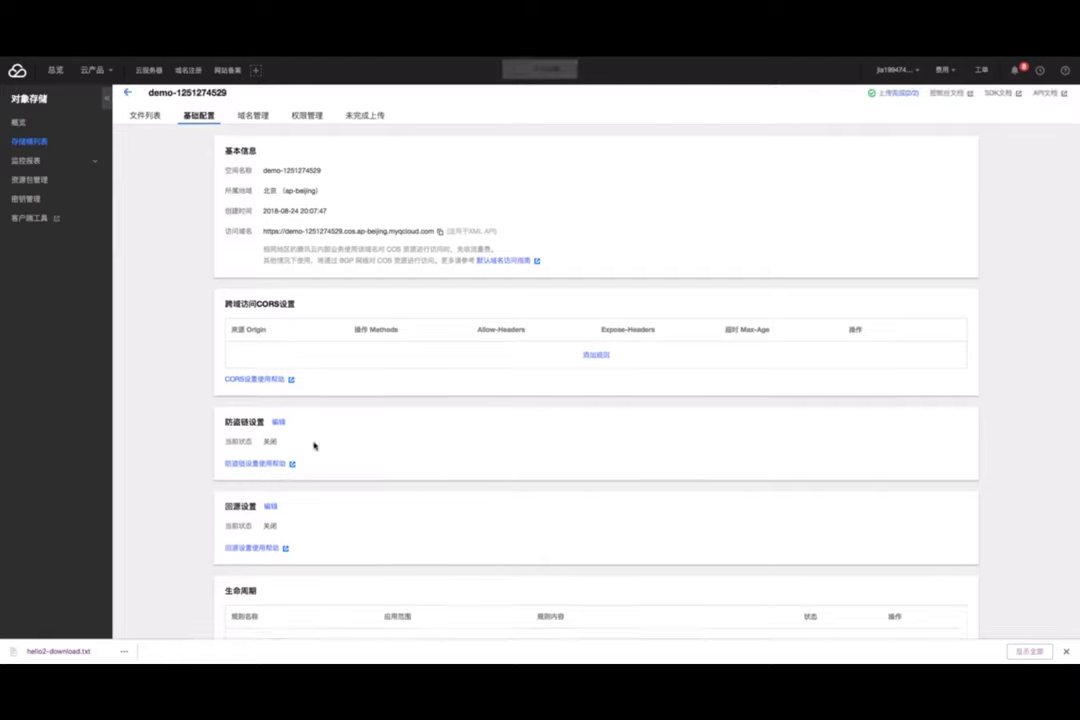
pyautogui.scroll(-1, 314, 446)
pyautogui.click(278, 372)
pyautogui.click(273, 394)
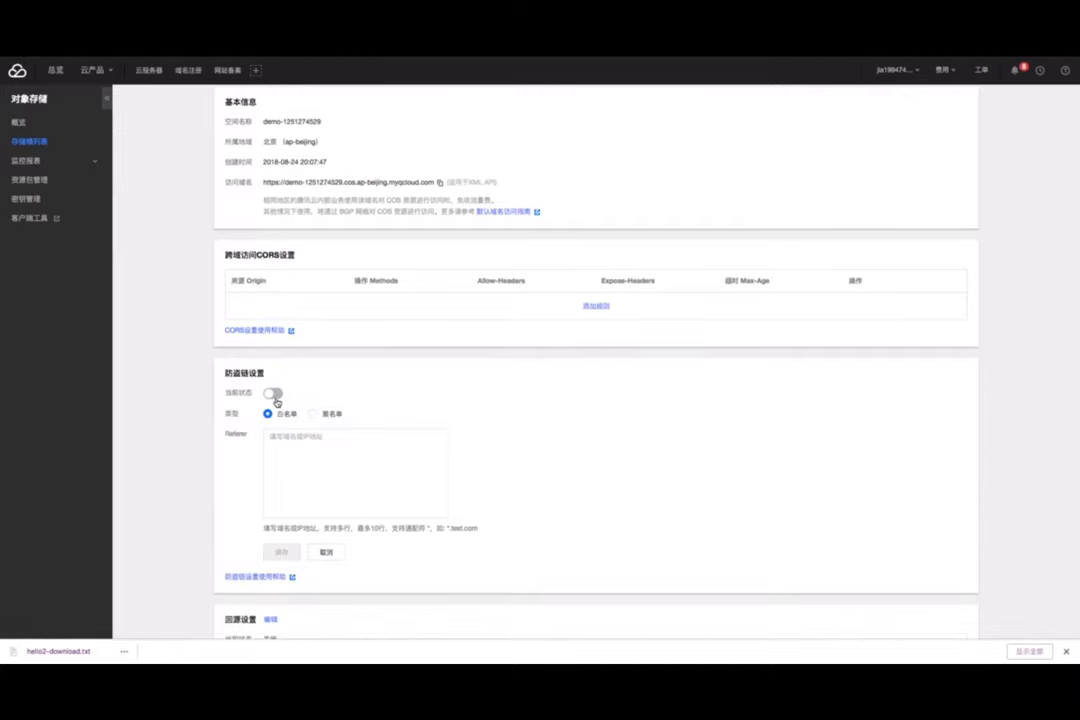
pyautogui.scroll(-1, 373, 451)
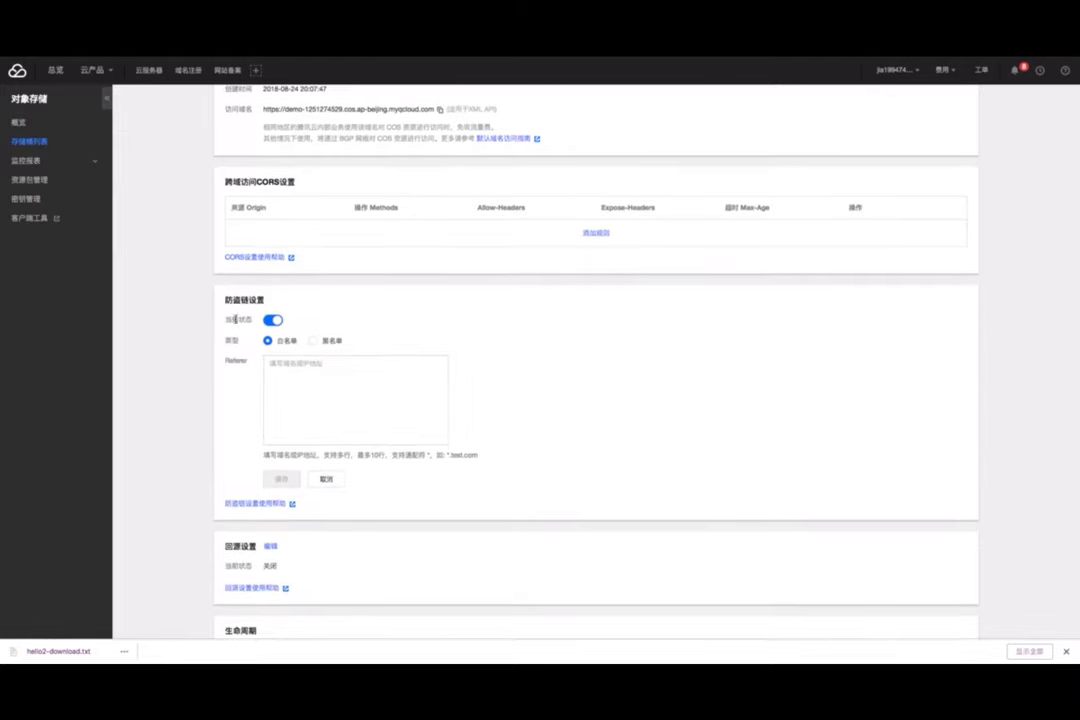
pyautogui.click(333, 365)
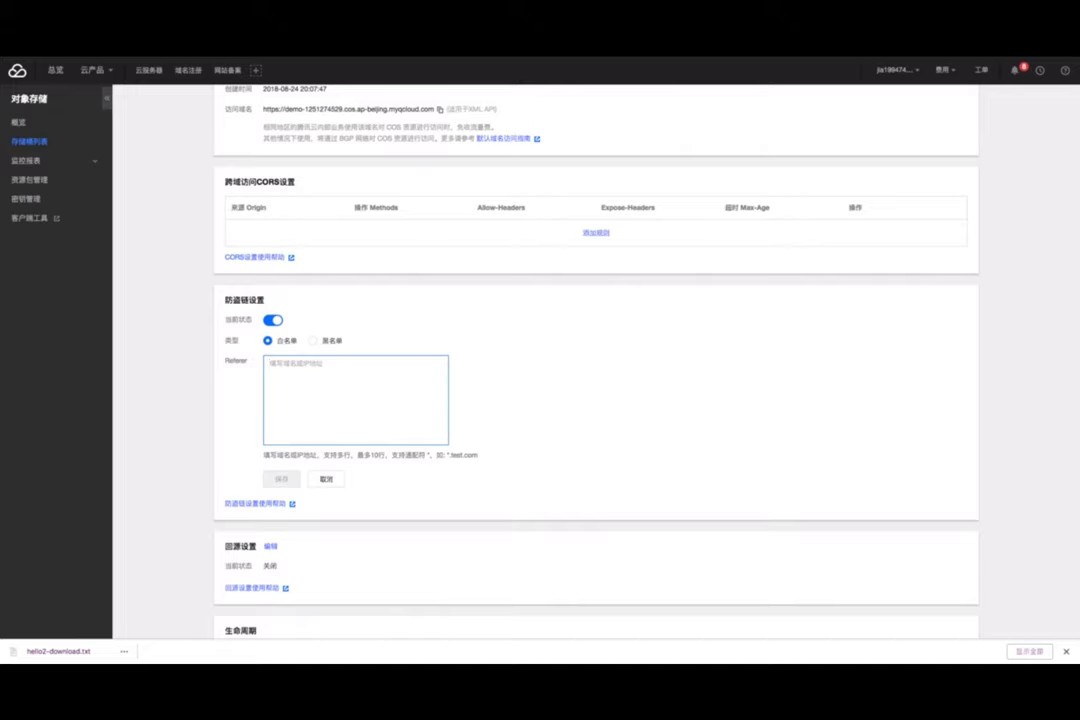
pyautogui.write('example.com')
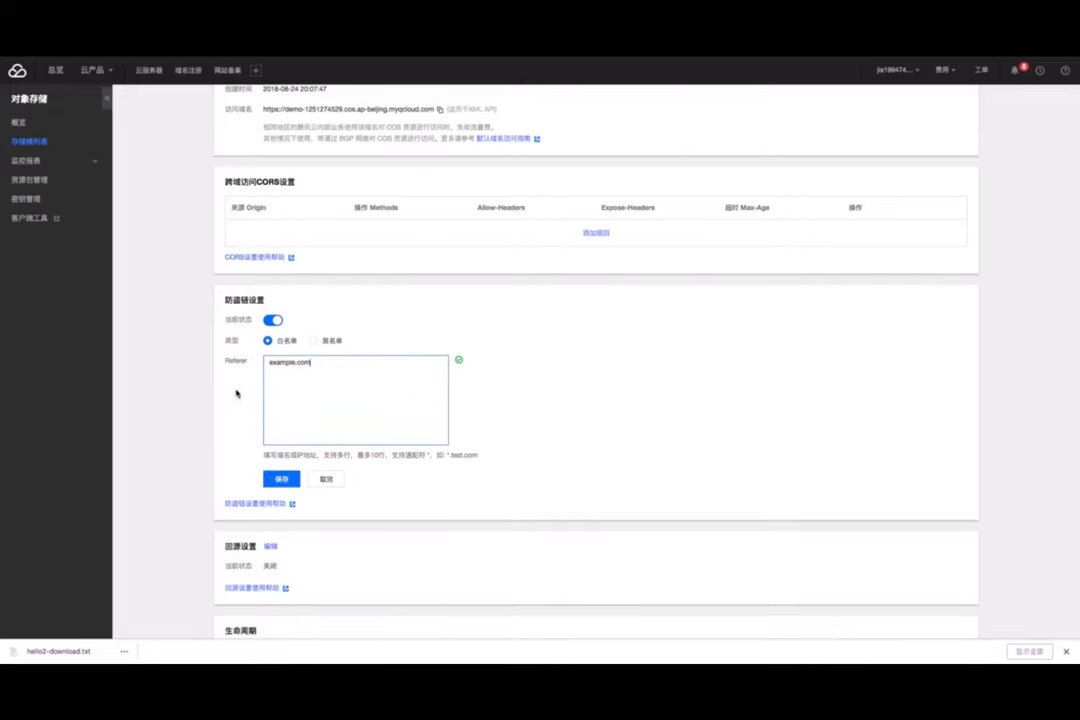
pyautogui.click(281, 479)
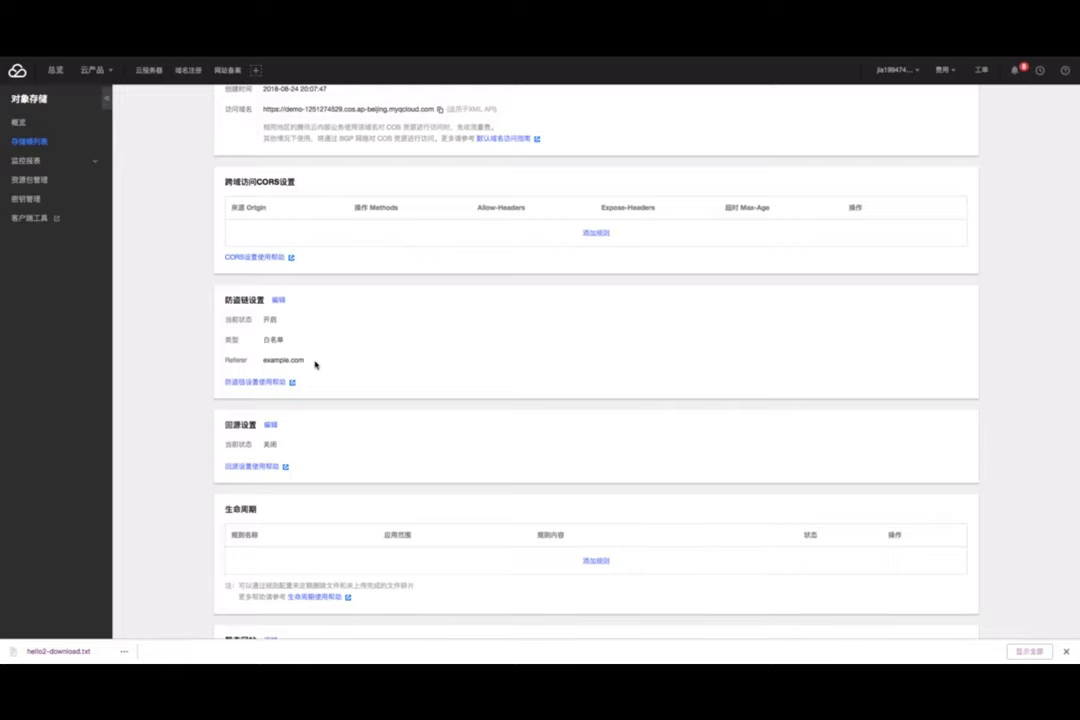
pyautogui.scroll(3, 315, 365)
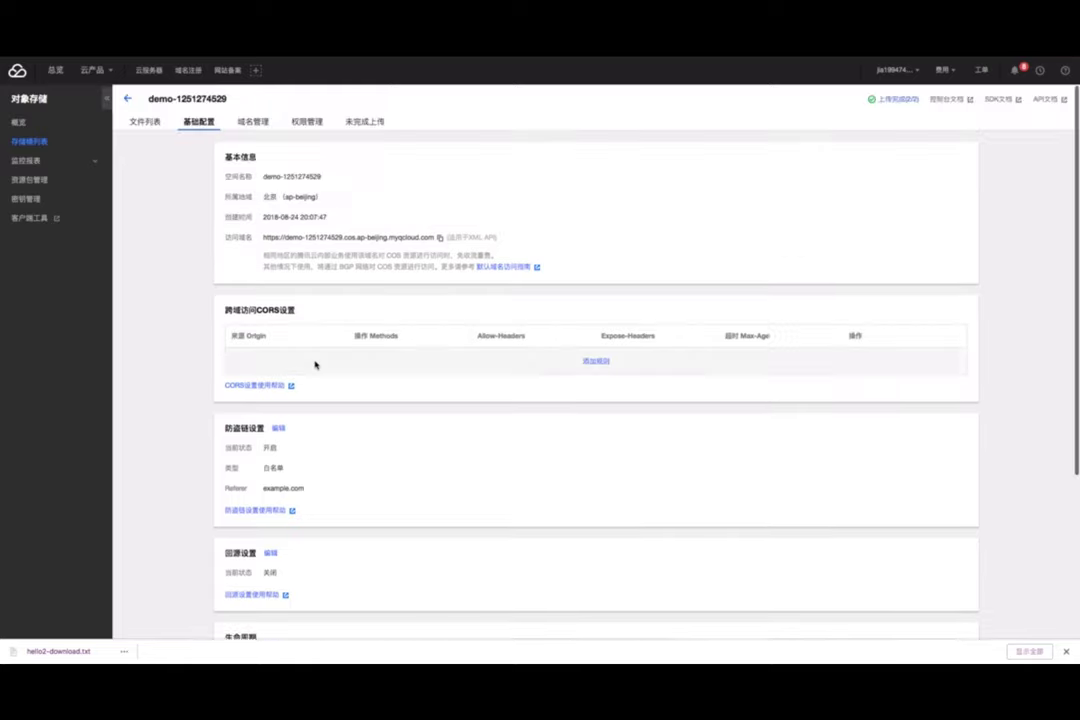
# Download hello2.txt from the file list and confirm the 403 Forbidden response in DevTools Network.
pyautogui.click(157, 127)
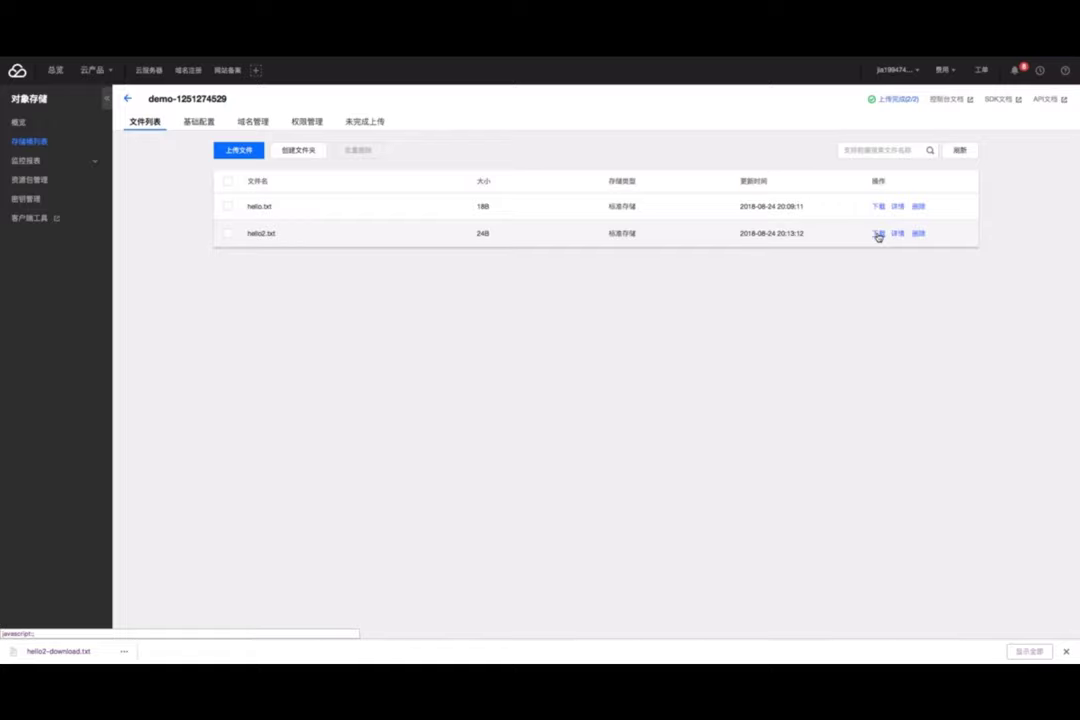
pyautogui.press('super+alt+i')
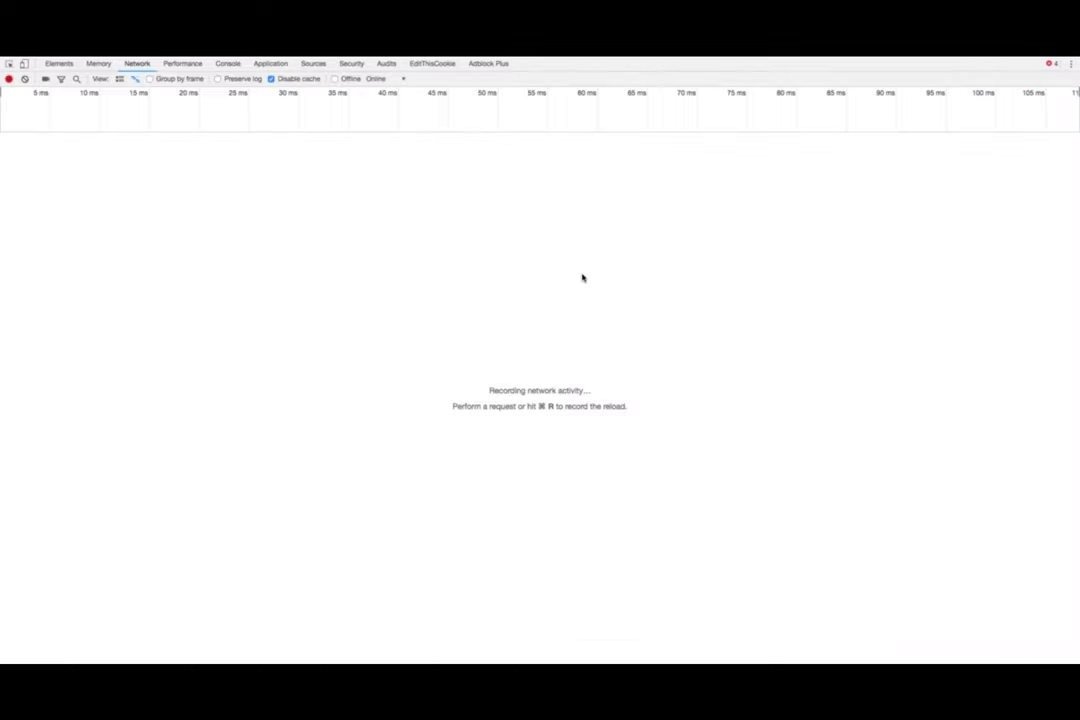
pyautogui.hotkey('ctrl', 'Left')
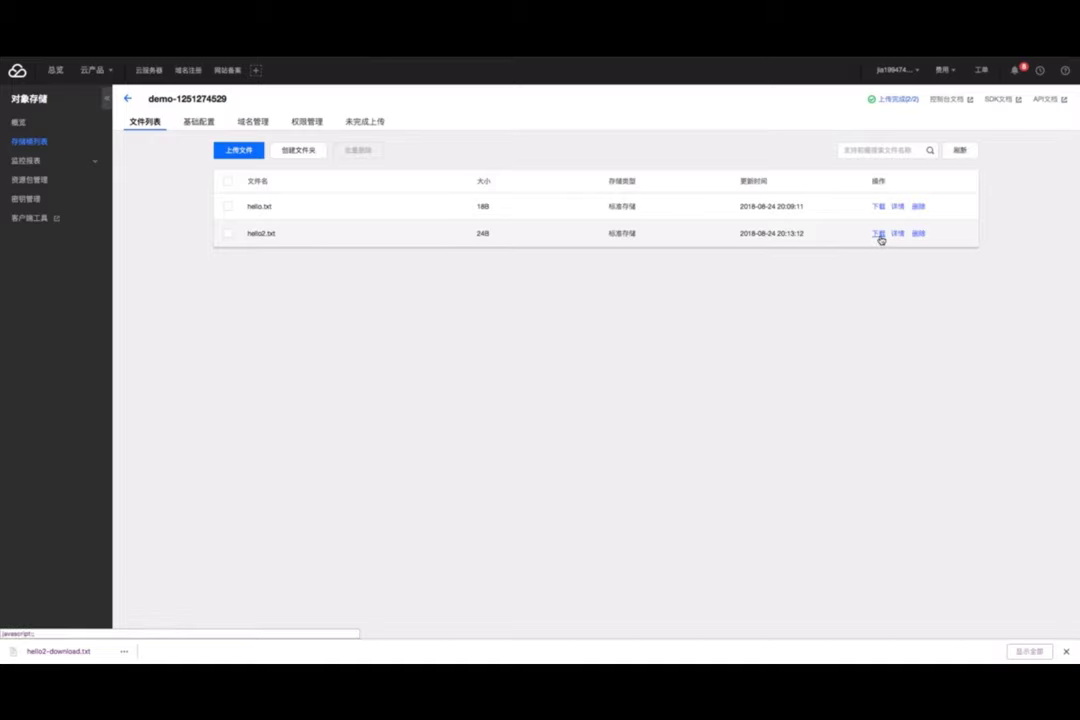
pyautogui.click(879, 234)
pyautogui.hotkey('ctrl', 'Right')
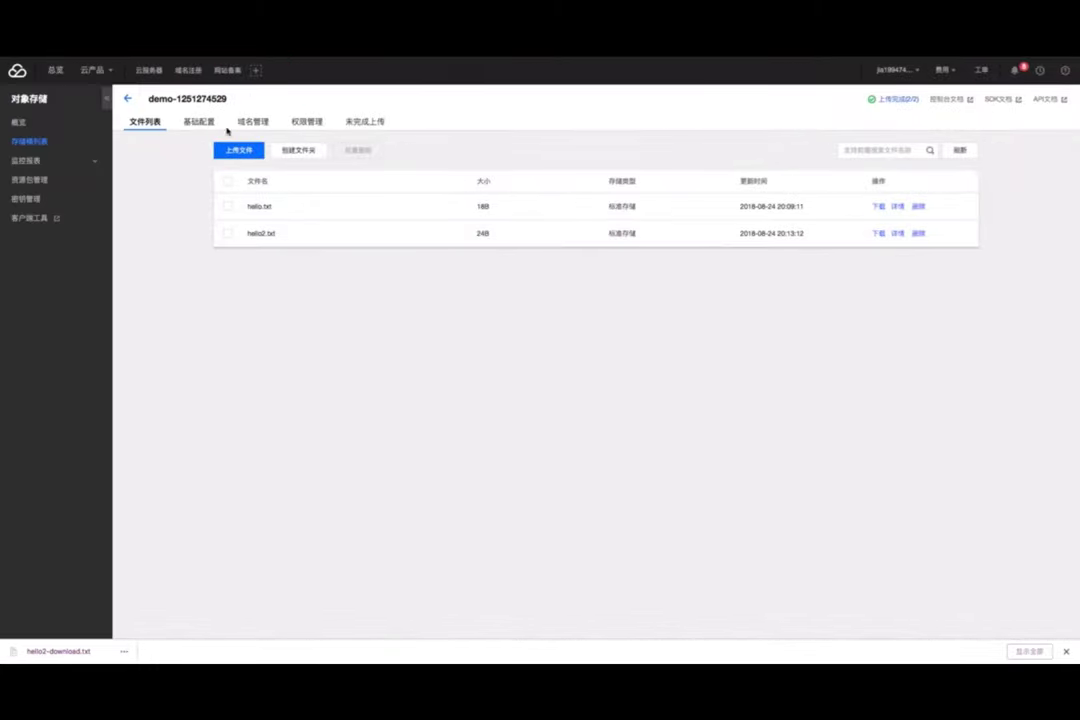
# Switch off the demo bucket's hotlink protection and save.
pyautogui.click(207, 122)
pyautogui.scroll(-1, 290, 355)
pyautogui.scroll(-1, 285, 362)
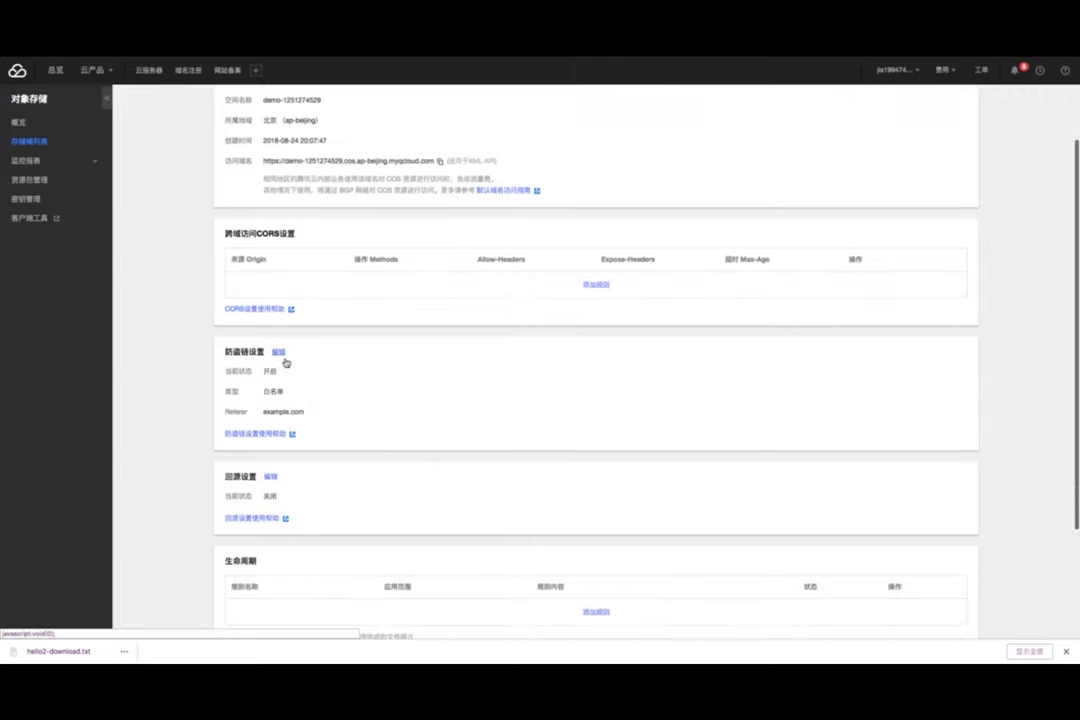
pyautogui.click(281, 357)
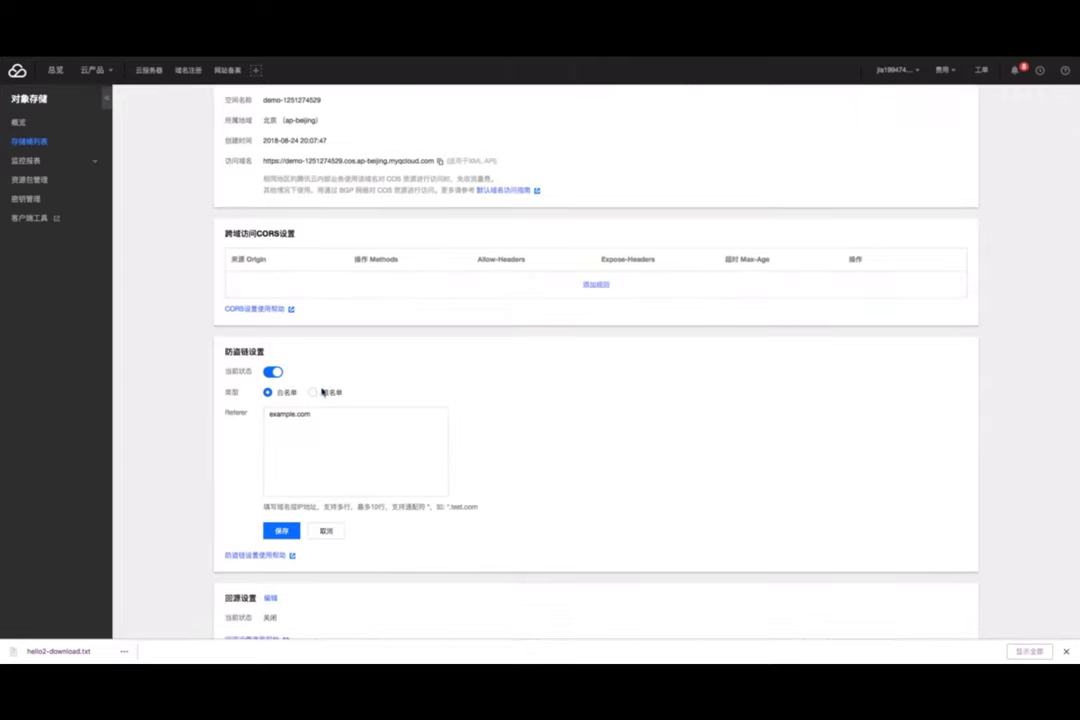
pyautogui.click(279, 372)
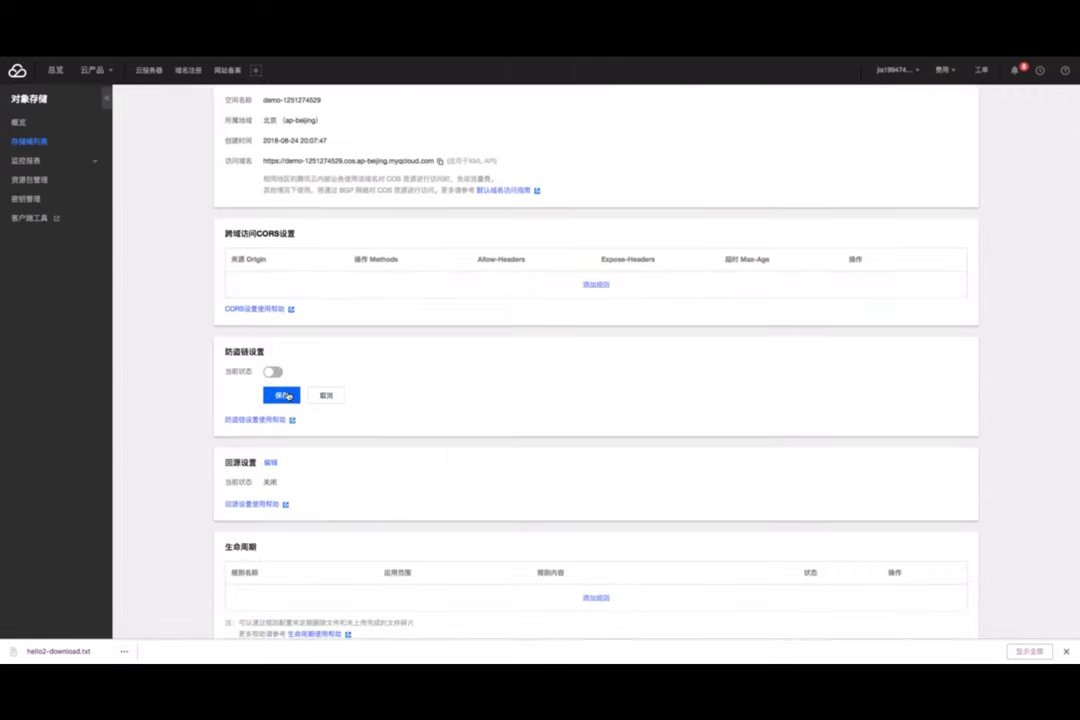
pyautogui.click(281, 395)
pyautogui.scroll(2, 205, 150)
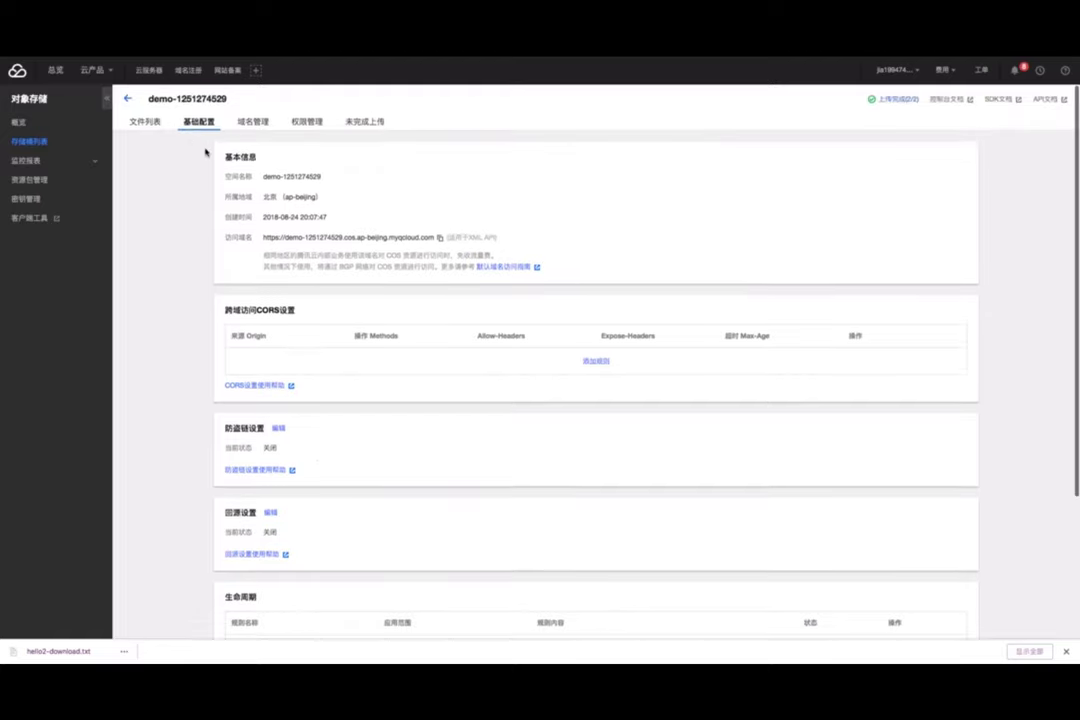
# Re-download hello2.txt from the file list, cancel the save dialog, then go to 域名管理.
pyautogui.click(148, 123)
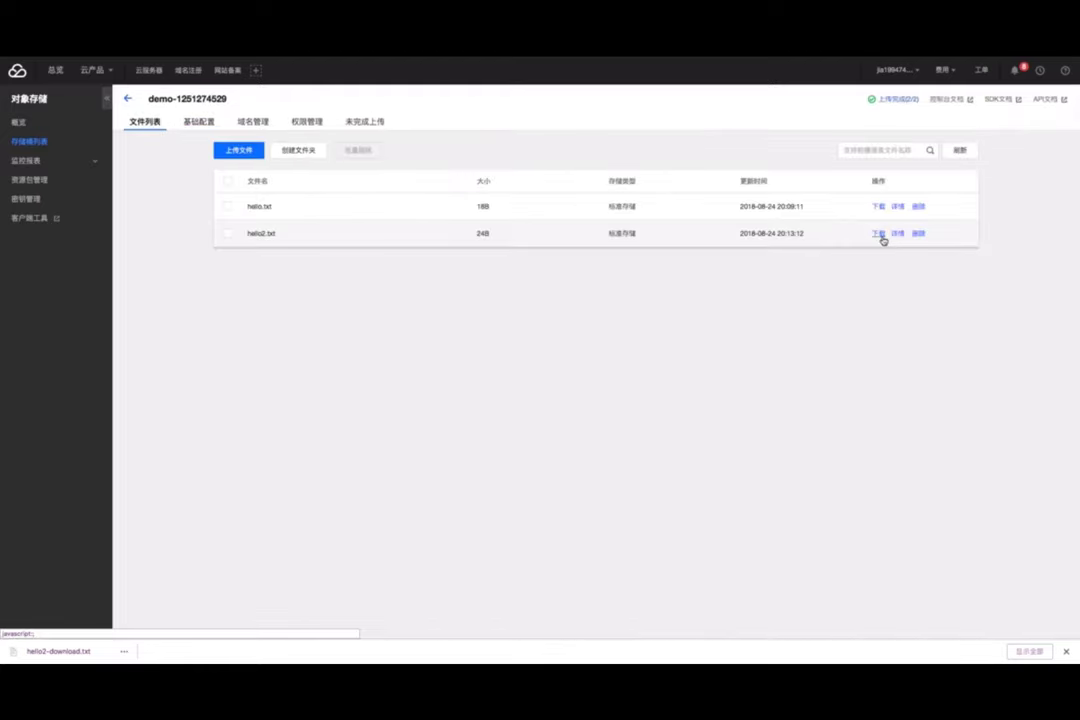
pyautogui.click(879, 234)
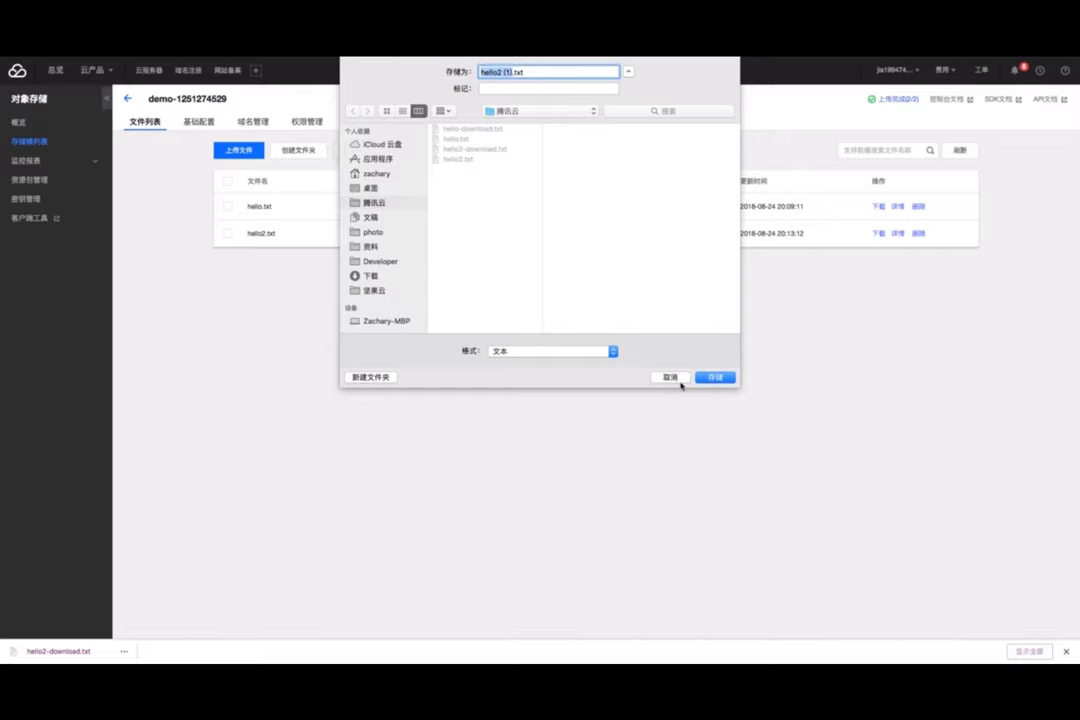
pyautogui.click(678, 380)
pyautogui.click(253, 121)
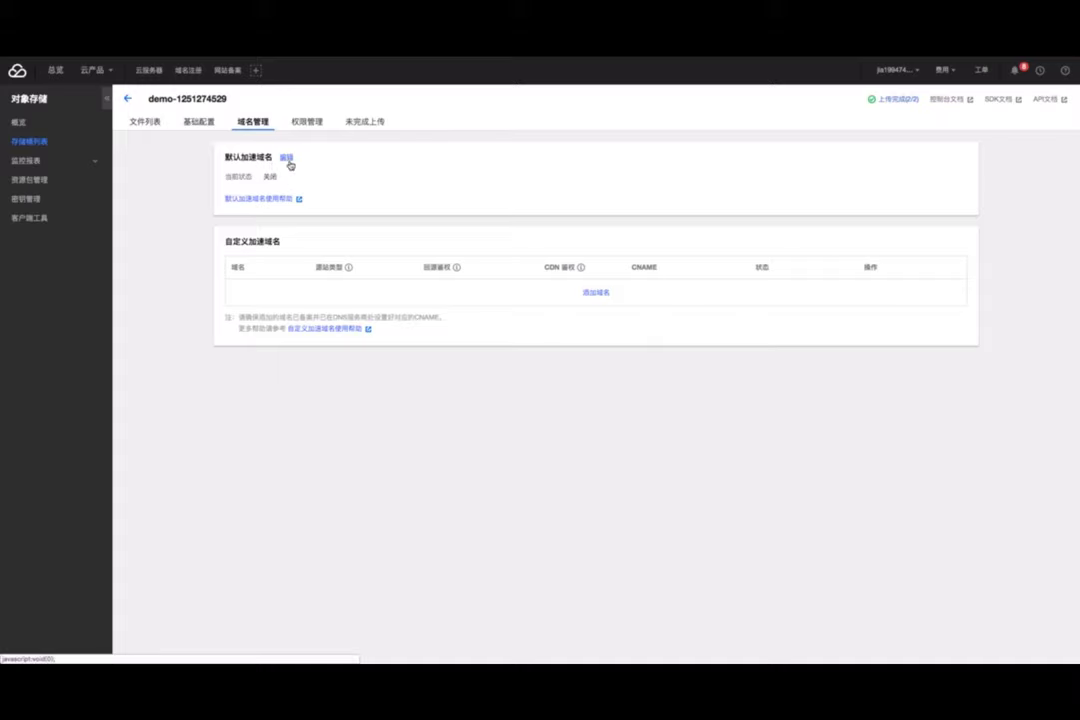
# Switch on default acceleration domain demo-1251274529.file.myqcloud.com, save, and select its address.
pyautogui.click(289, 164)
pyautogui.click(276, 177)
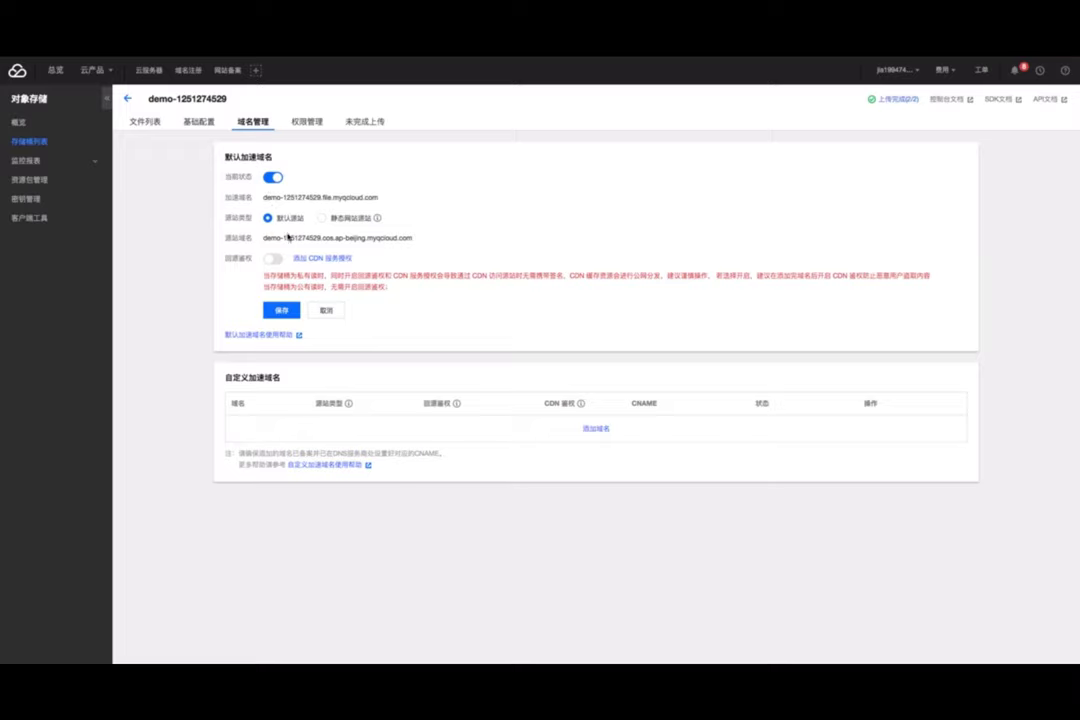
pyautogui.click(280, 311)
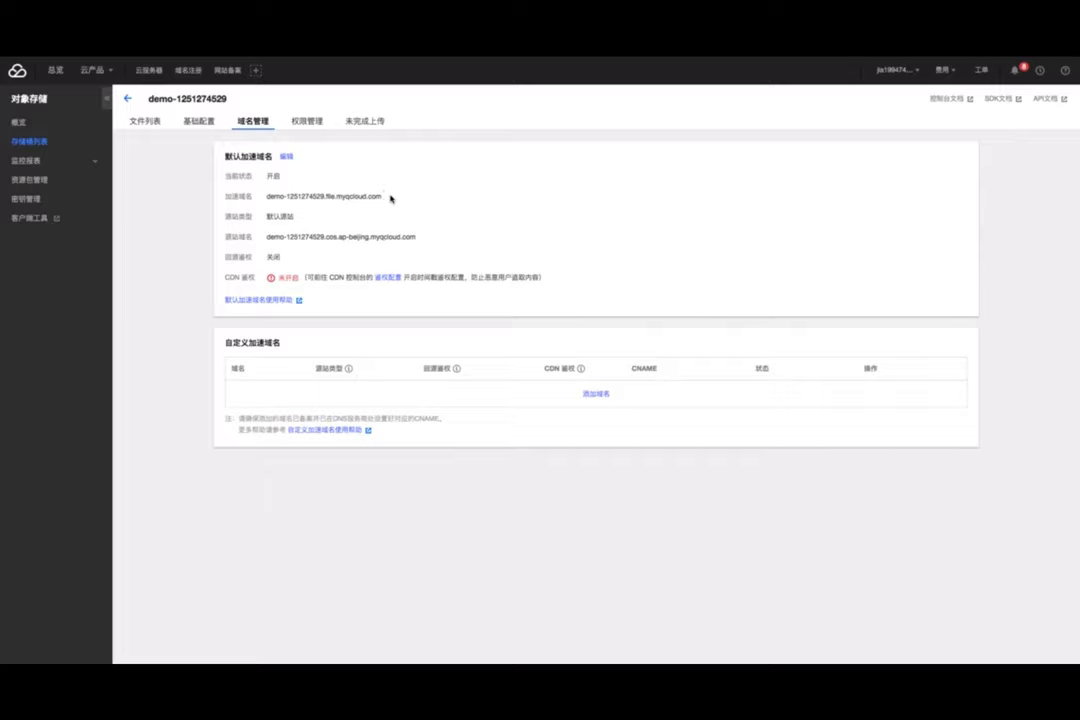
pyautogui.moveTo(382, 197); pyautogui.dragTo(271, 196)
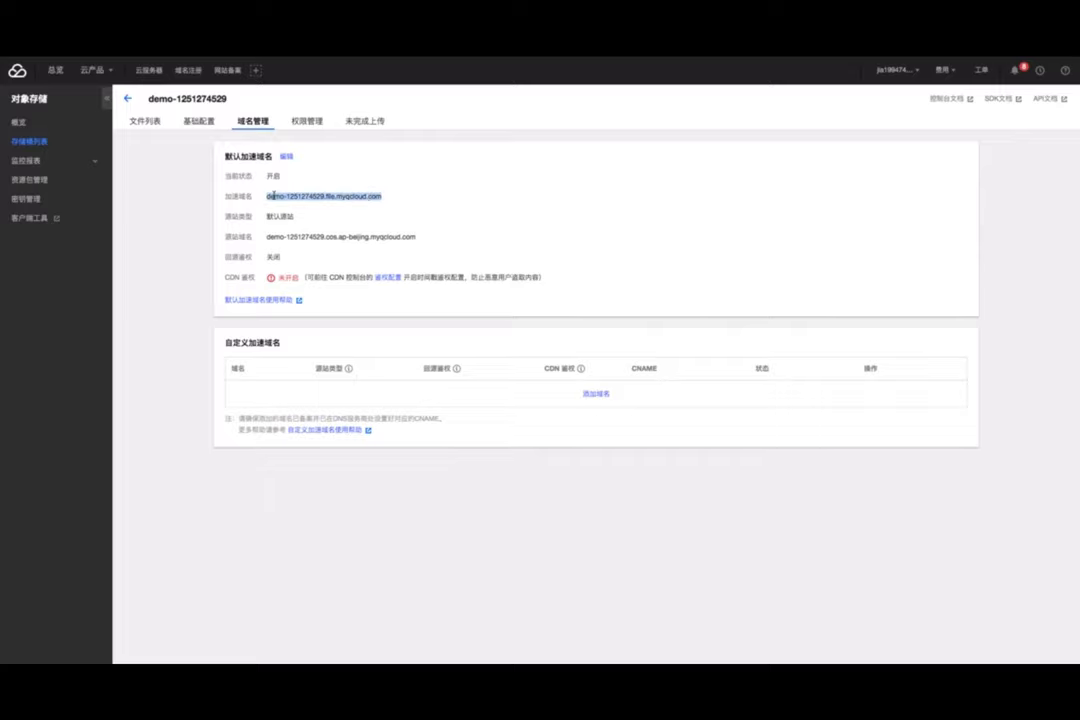
# Load demo-1251274529.file.myqcloud.com/hello2.txt in a new Chrome tab.
pyautogui.press('super+c')
pyautogui.press('super+t')
pyautogui.press('super+v')
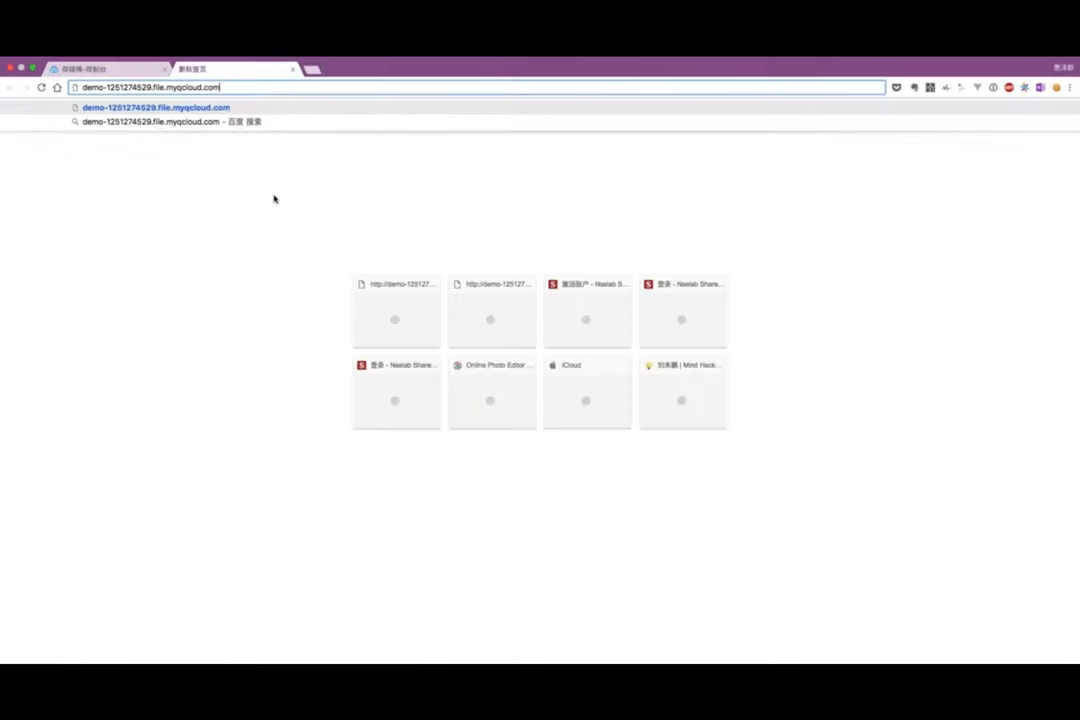
pyautogui.write('/hell')
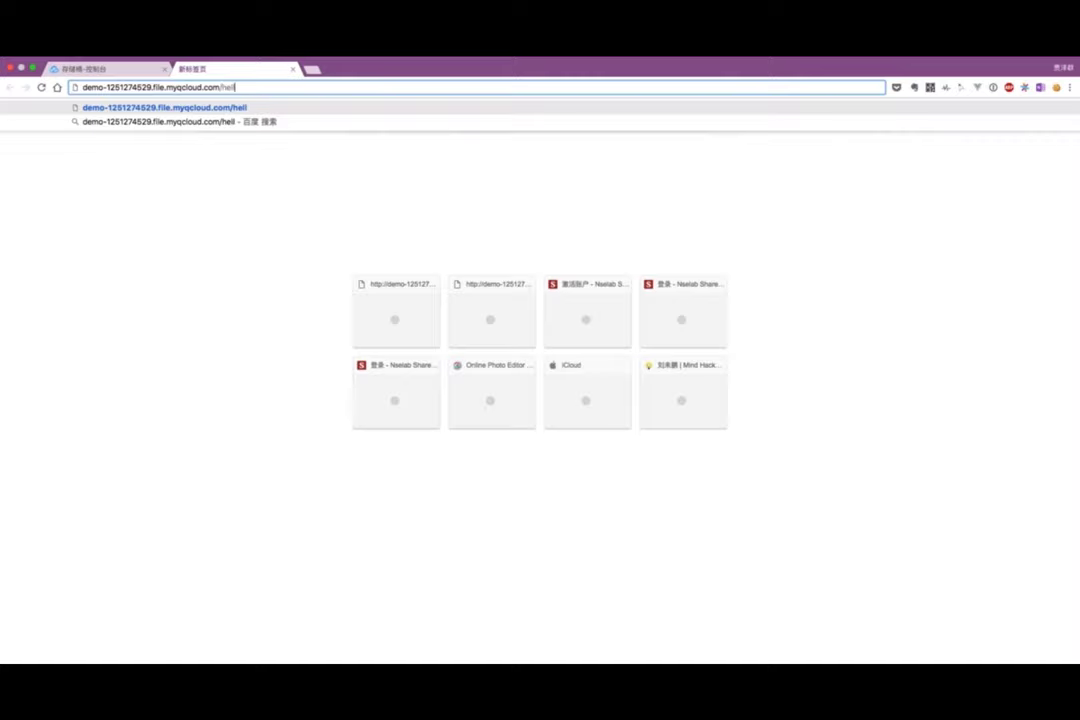
pyautogui.write('o2.txt')
pyautogui.press('Return')
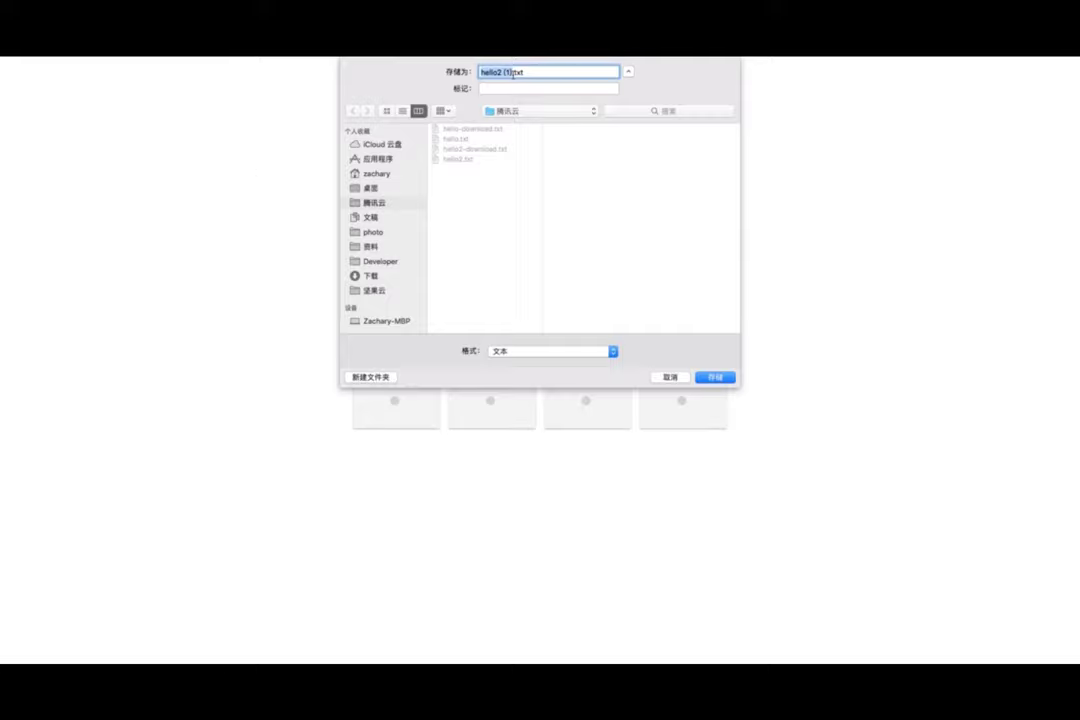
# Save the downloaded file under the name hello2-download.txt.
pyautogui.press('Right')
pyautogui.press('BackSpace')
pyautogui.press('BackSpace')
pyautogui.press('BackSpace')
pyautogui.press('BackSpace')
pyautogui.write('-download')
pyautogui.press('Return')
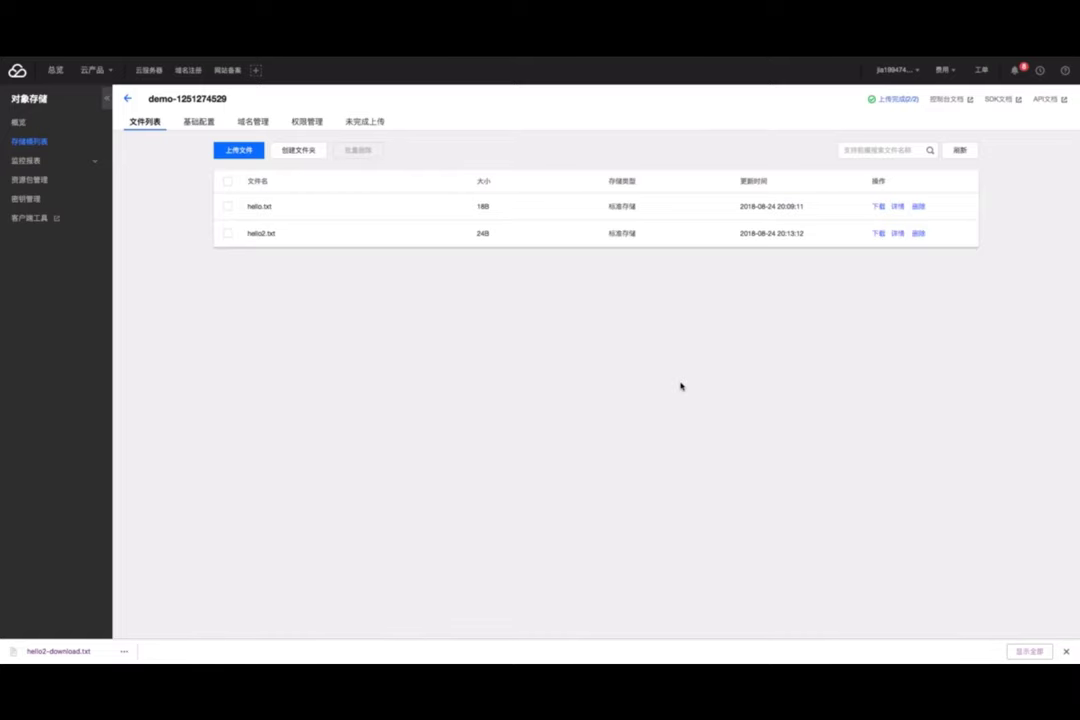
# Go to 云API密钥 management past the high-risk warning and start a new key.
pyautogui.click(92, 70)
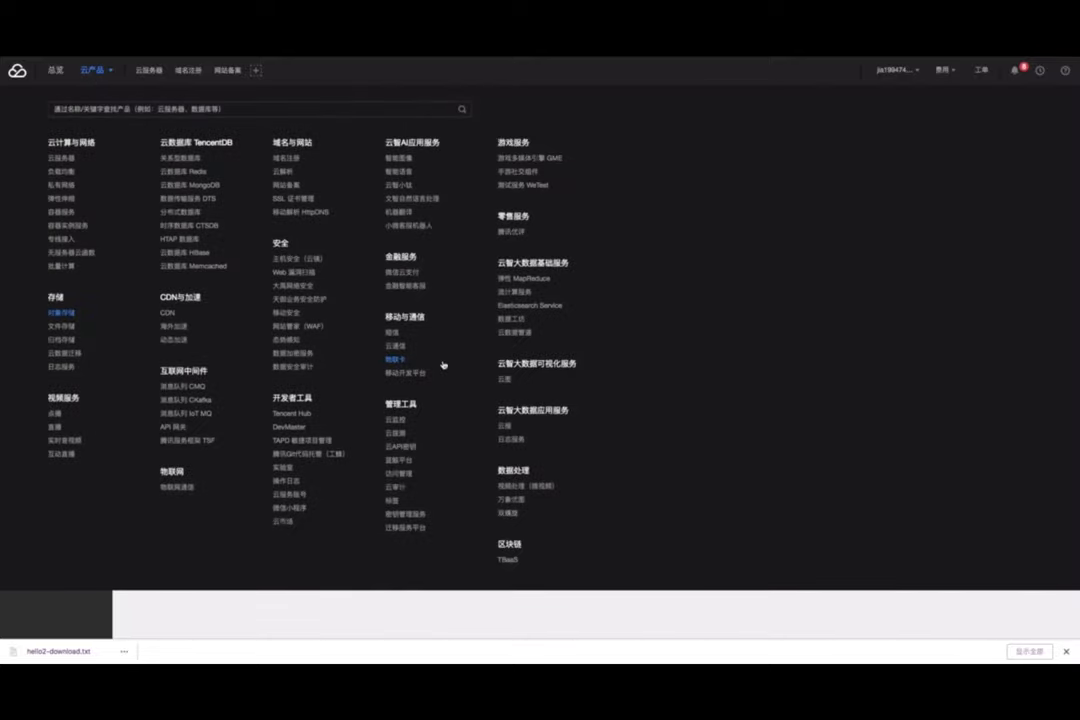
pyautogui.click(412, 451)
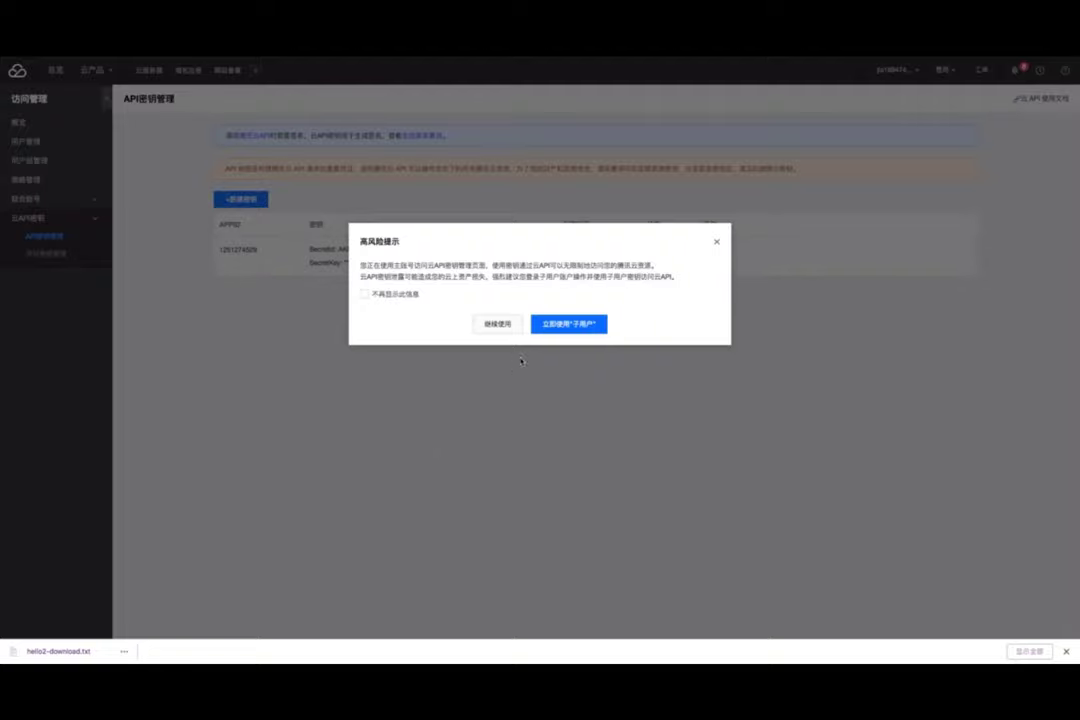
pyautogui.click(496, 330)
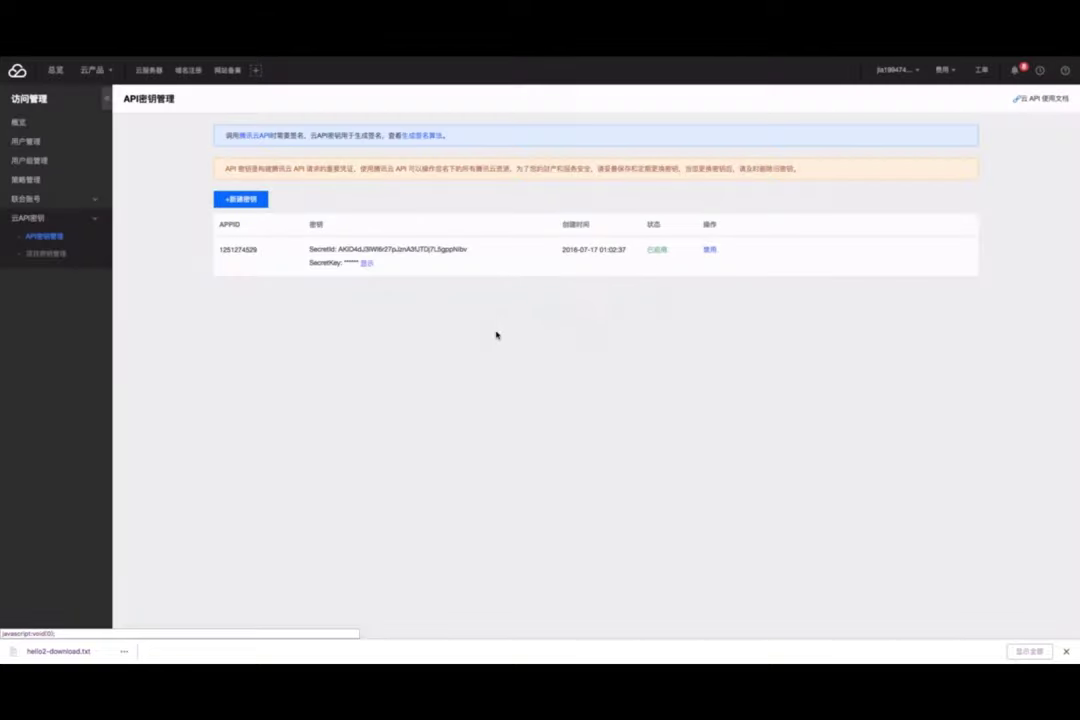
pyautogui.click(262, 206)
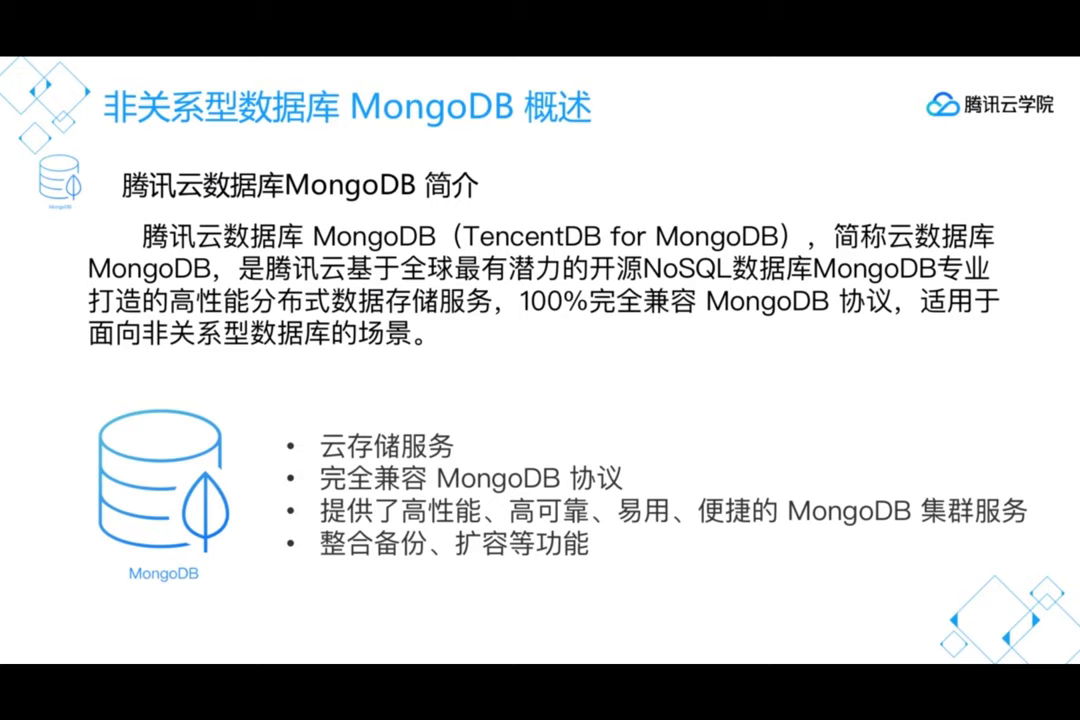
# Advance to the slide listing MongoDB application scenarios across five industries.
pyautogui.press('Right')
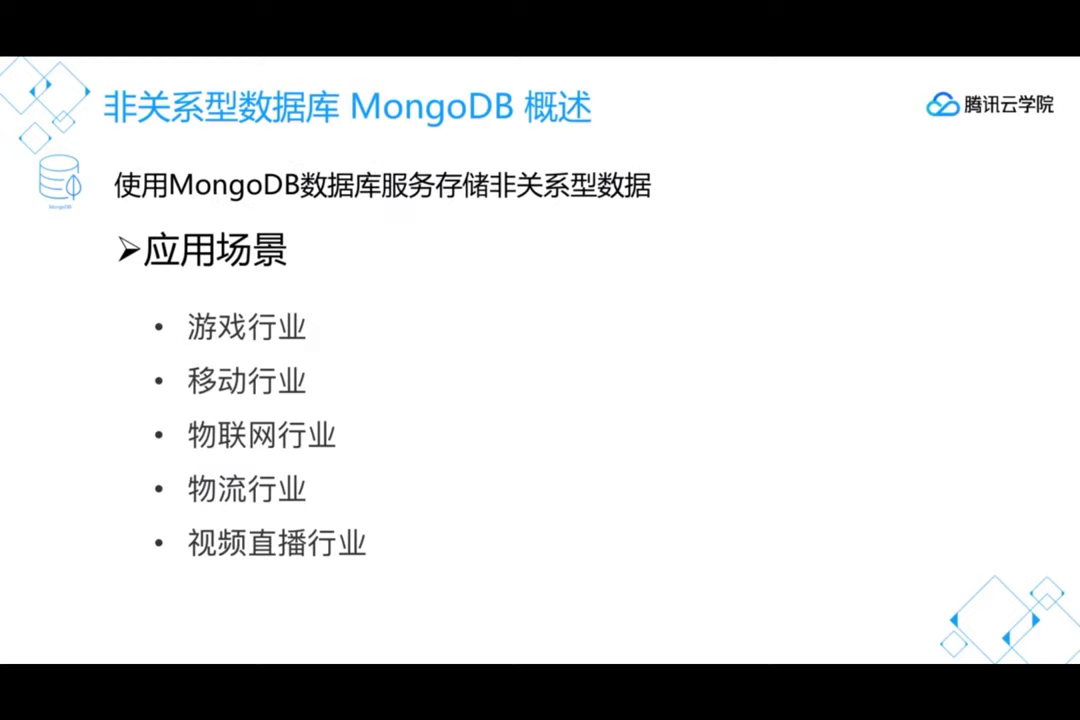
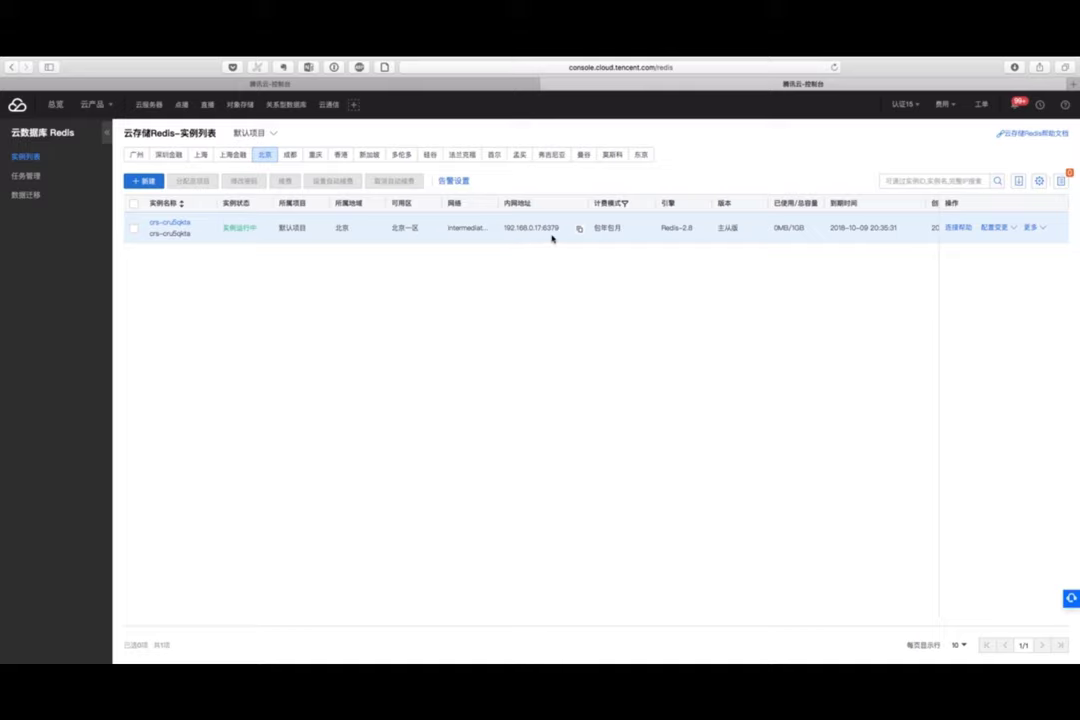
# Open the Redis instance's 连接帮助 dialog showing the redis-cli command formats.
pyautogui.click(957, 229)
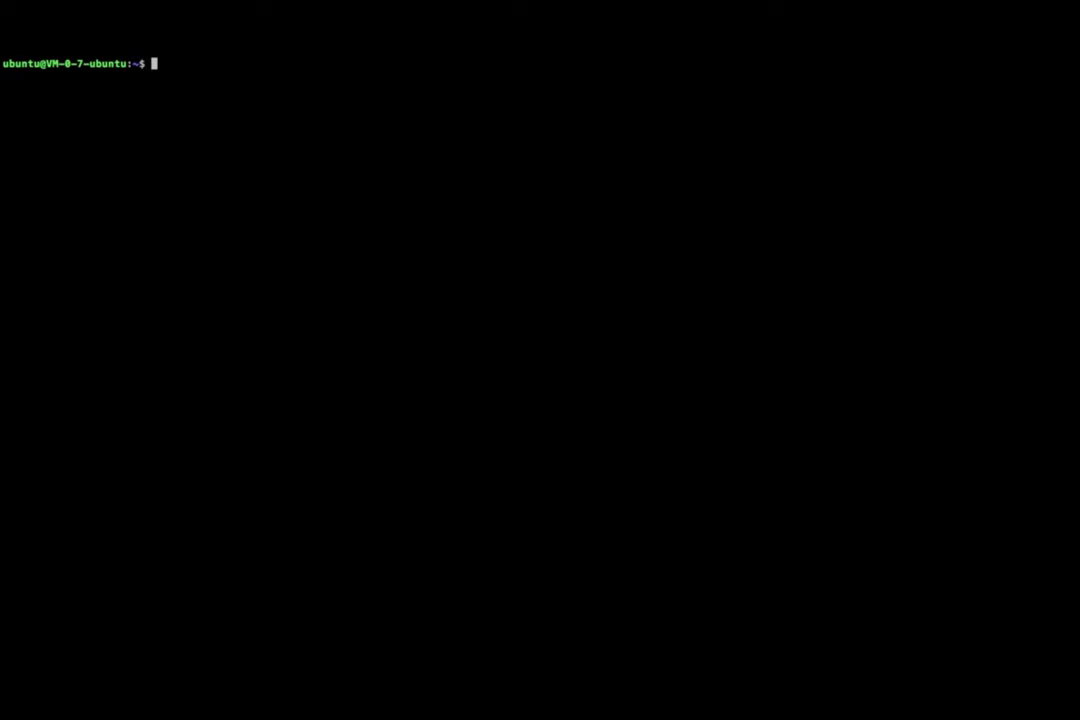
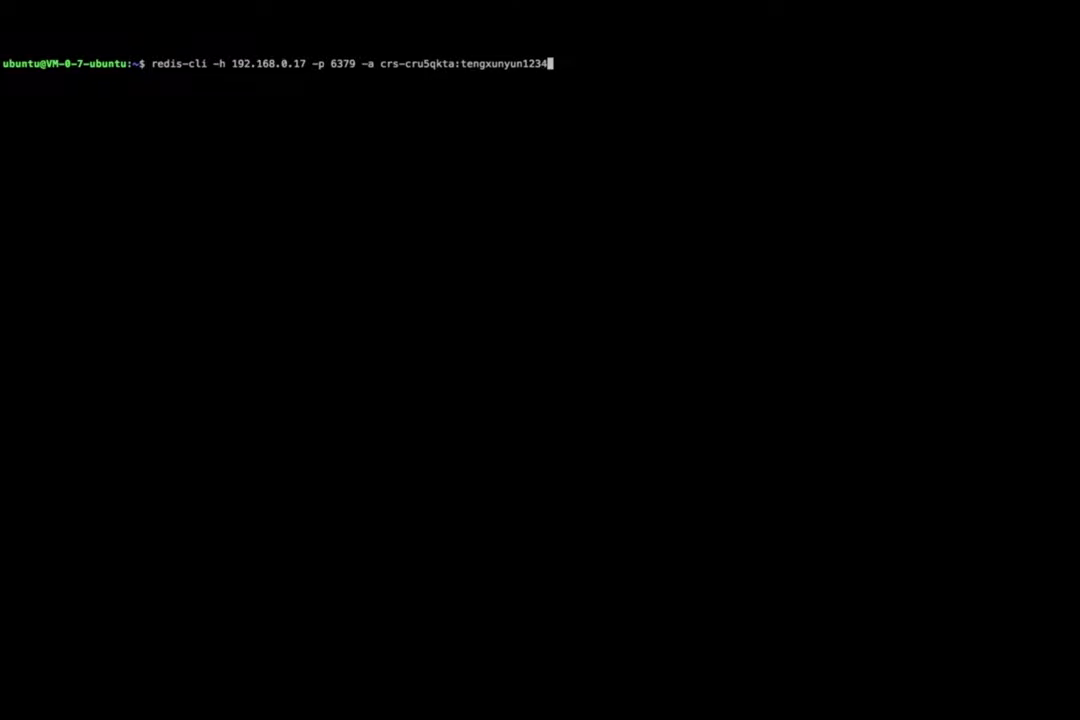
# Connect via redis-cli to 192.168.0.17:6379 with the instance password, set a to hello, get a.
pyautogui.press('Return')
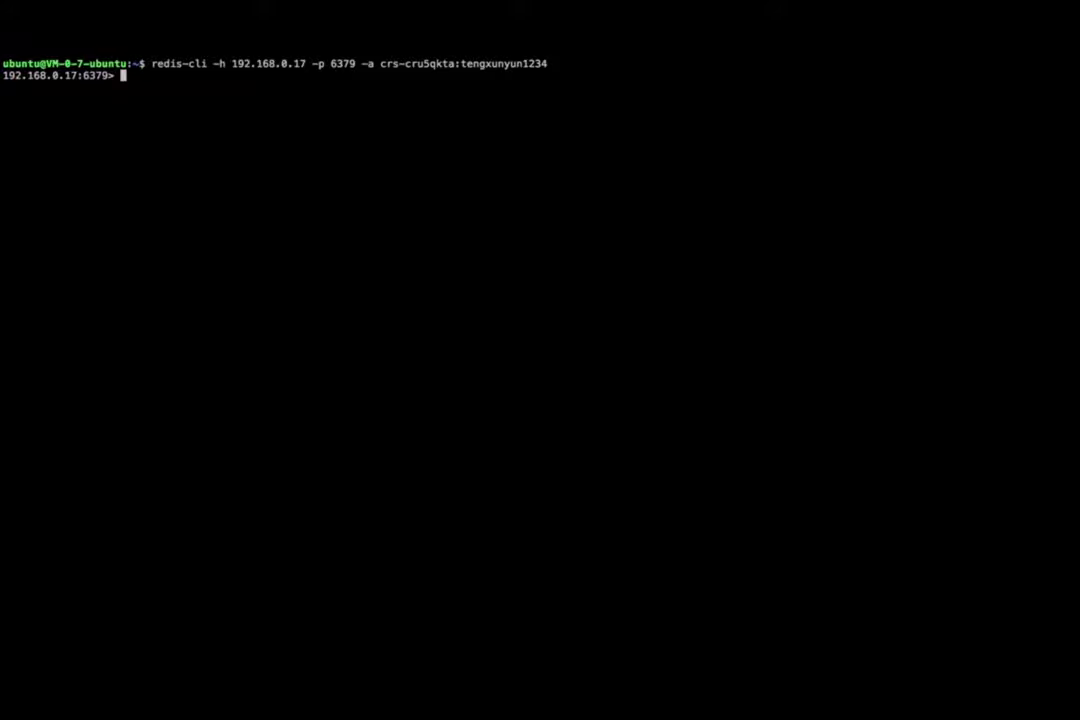
pyautogui.press('Return')
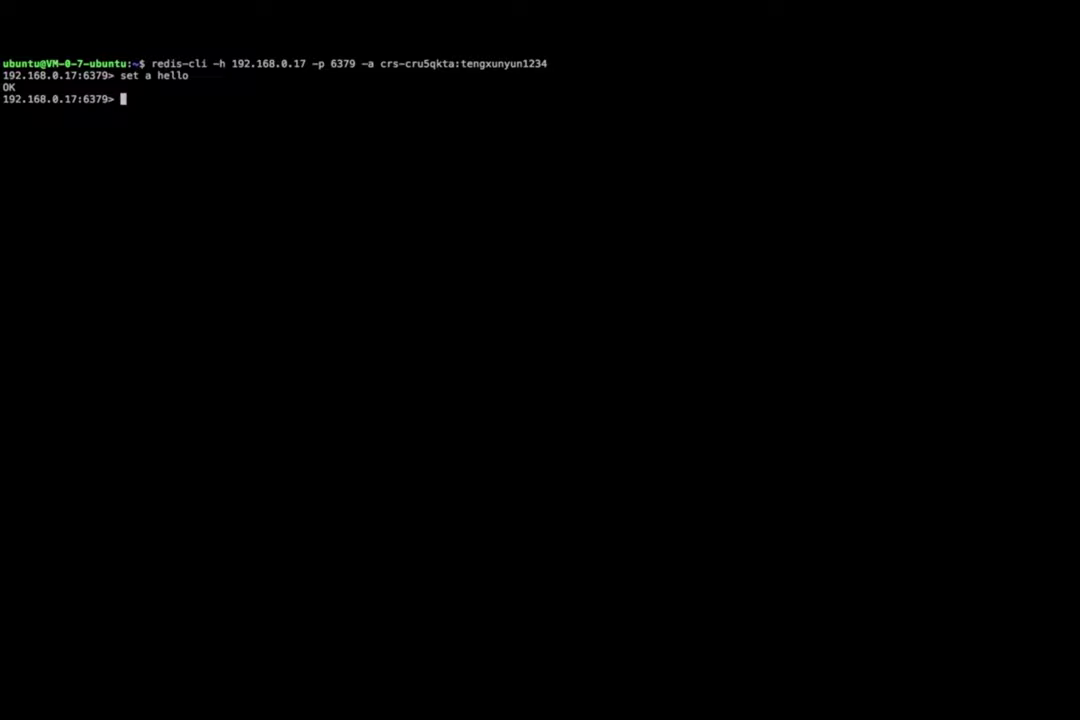
pyautogui.press('Return')
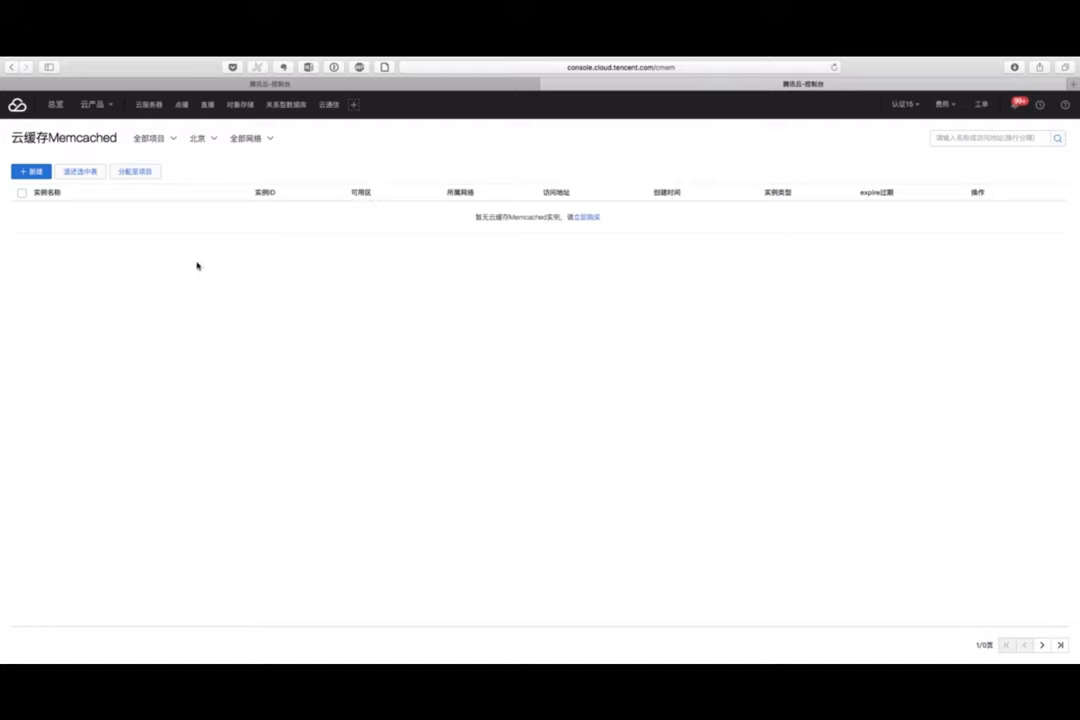
# Start a new Memcached instance with 2GB storage on the Intermediate VPC and Intermediate-subnet.
pyautogui.click(42, 172)
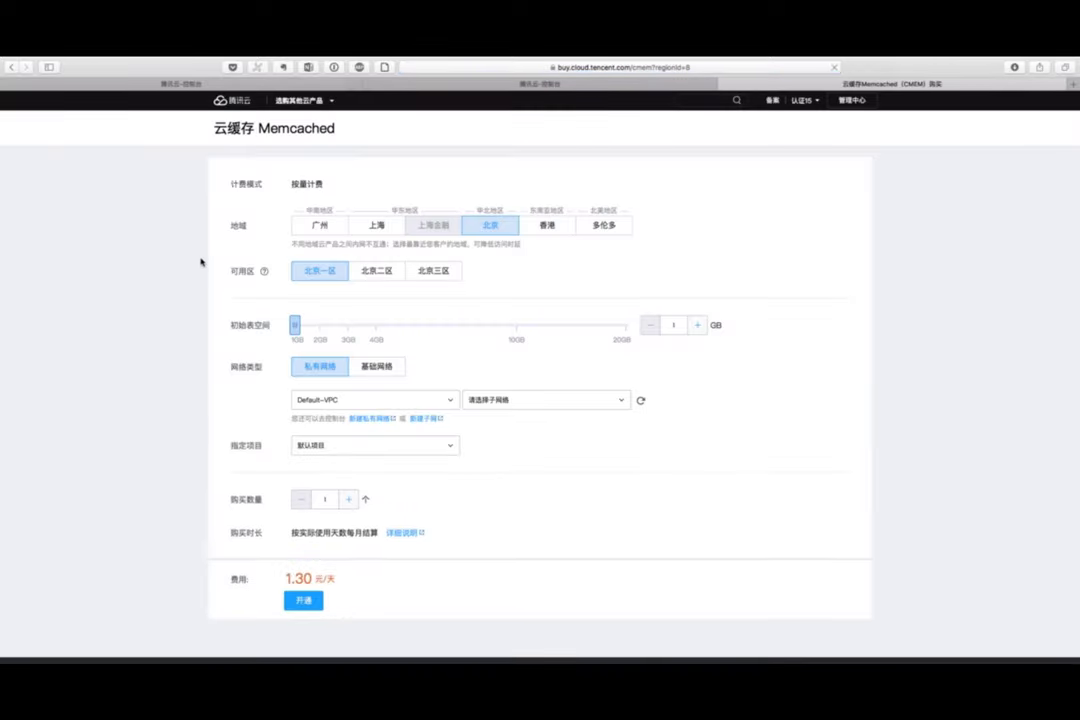
pyautogui.scroll(-1, 549, 294)
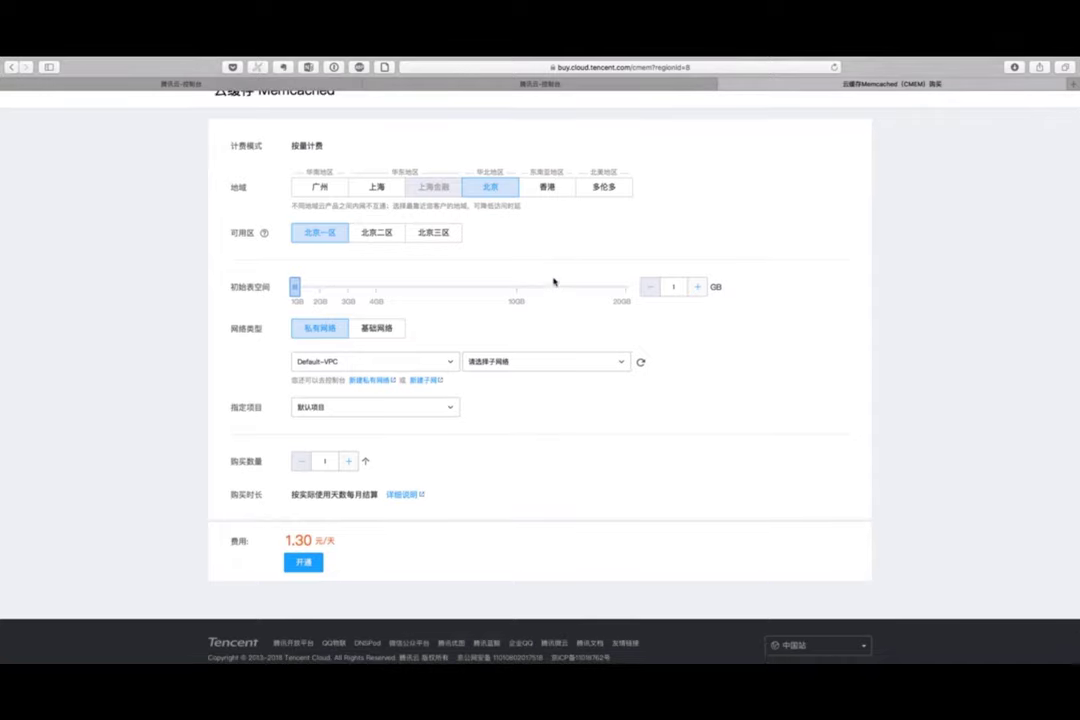
pyautogui.click(698, 288)
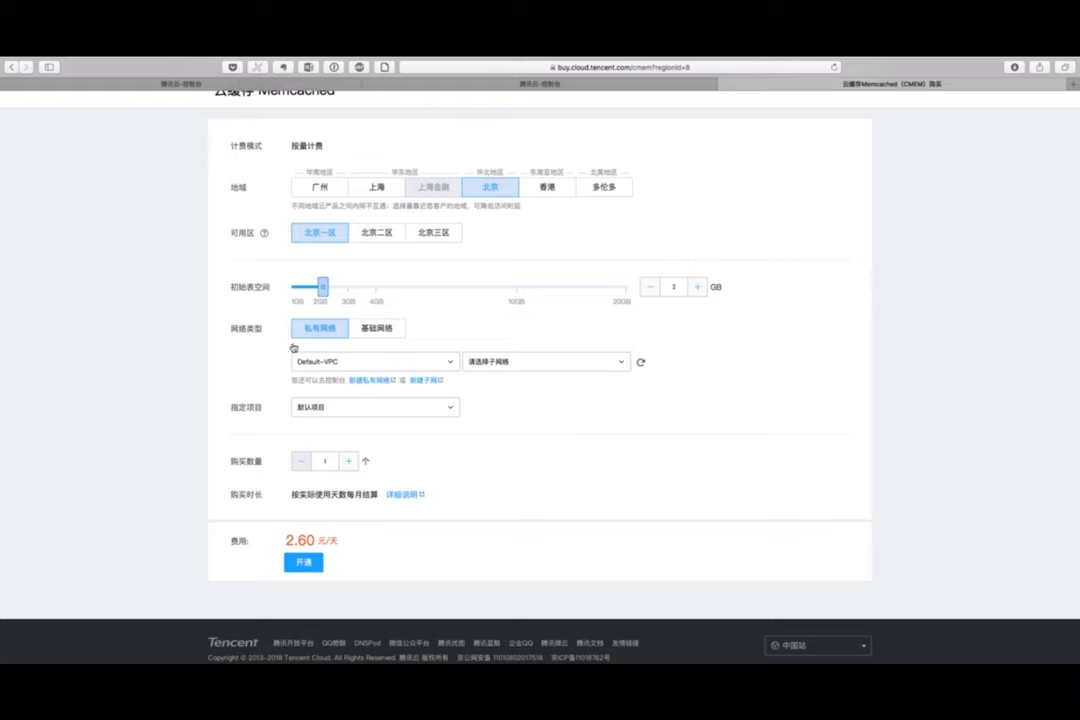
pyautogui.click(416, 362)
pyautogui.click(424, 404)
pyautogui.click(506, 368)
pyautogui.click(526, 385)
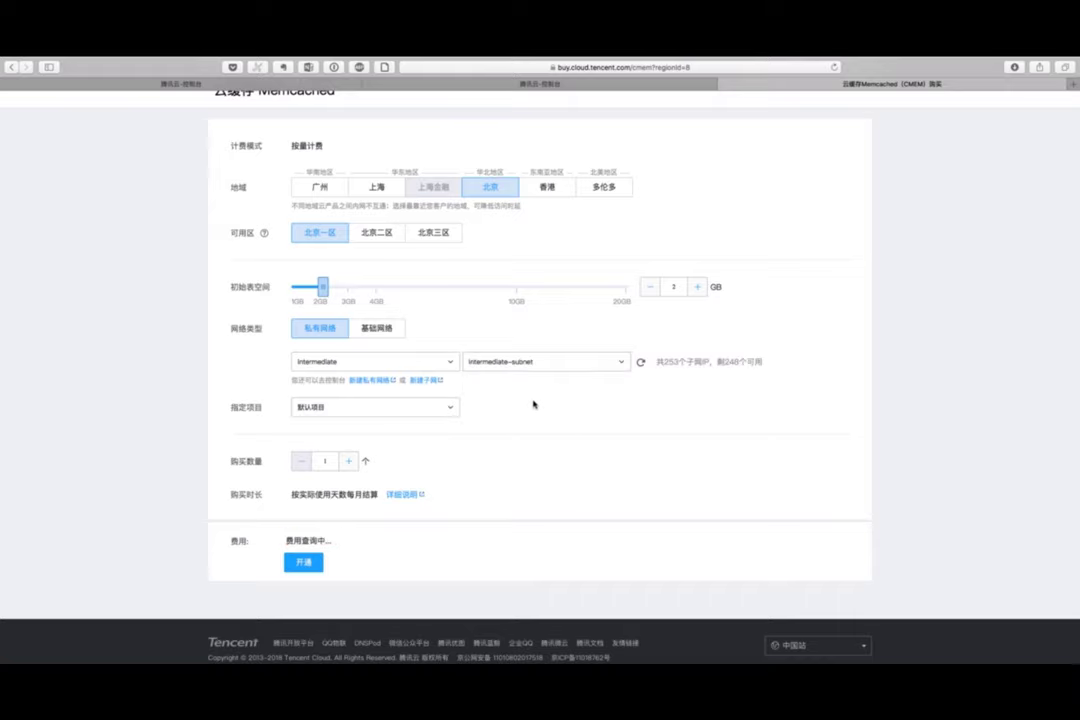
# Submit and confirm the Memcached order (开通, 确定开通), then dismiss the success message.
pyautogui.scroll(-1, 511, 438)
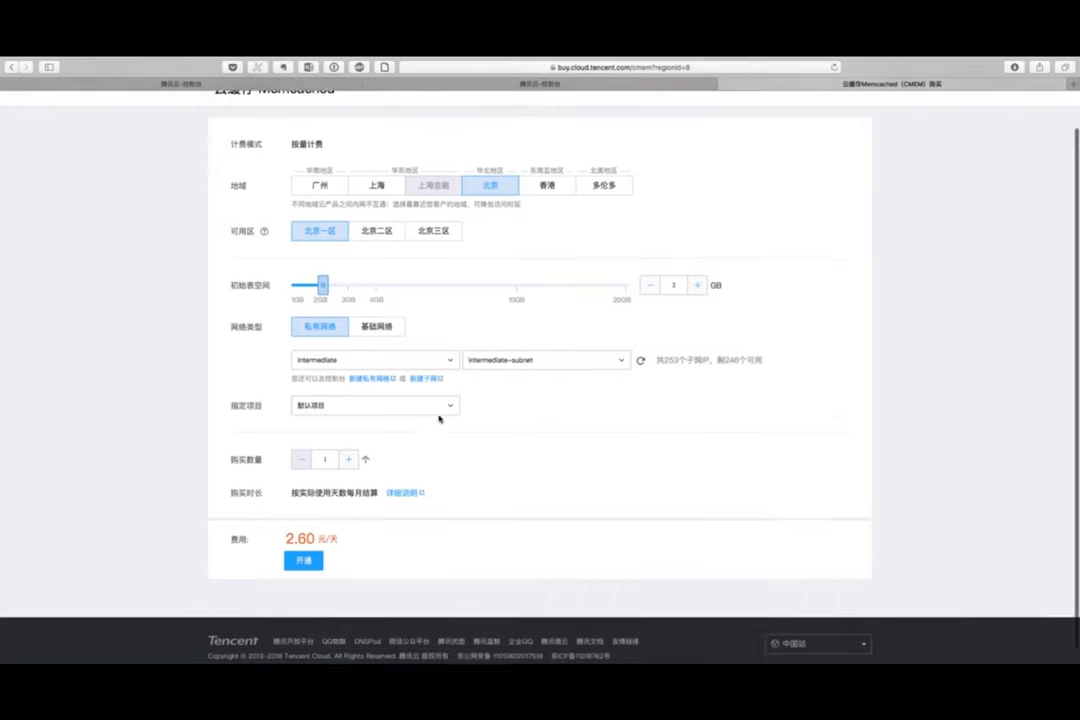
pyautogui.click(303, 561)
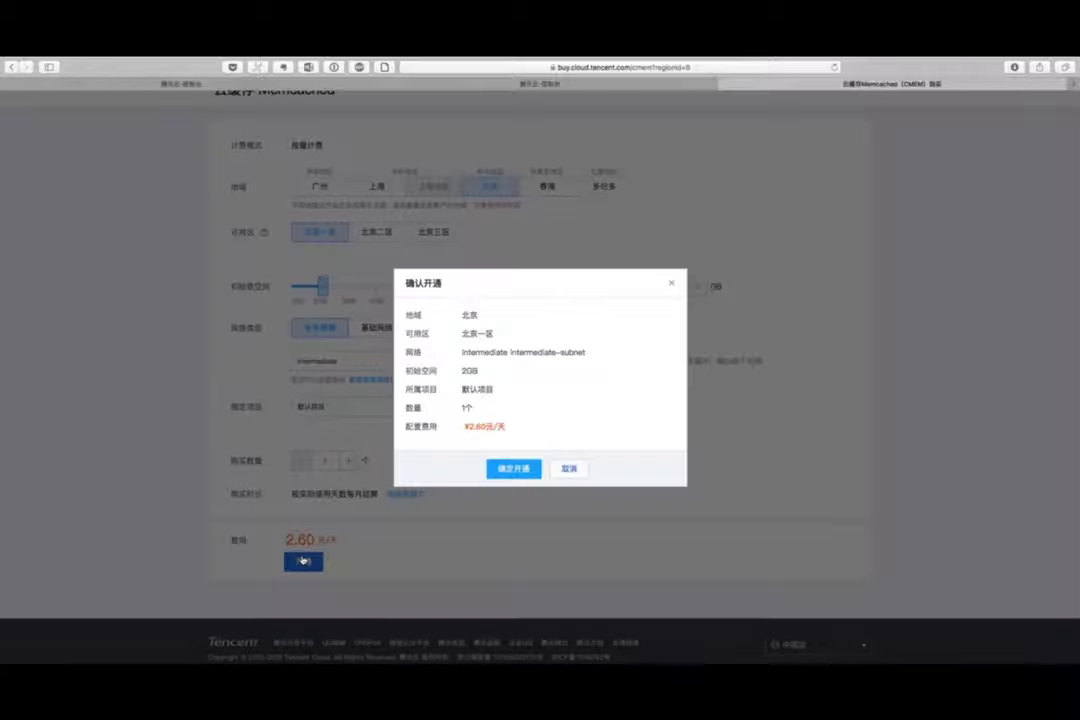
pyautogui.click(500, 474)
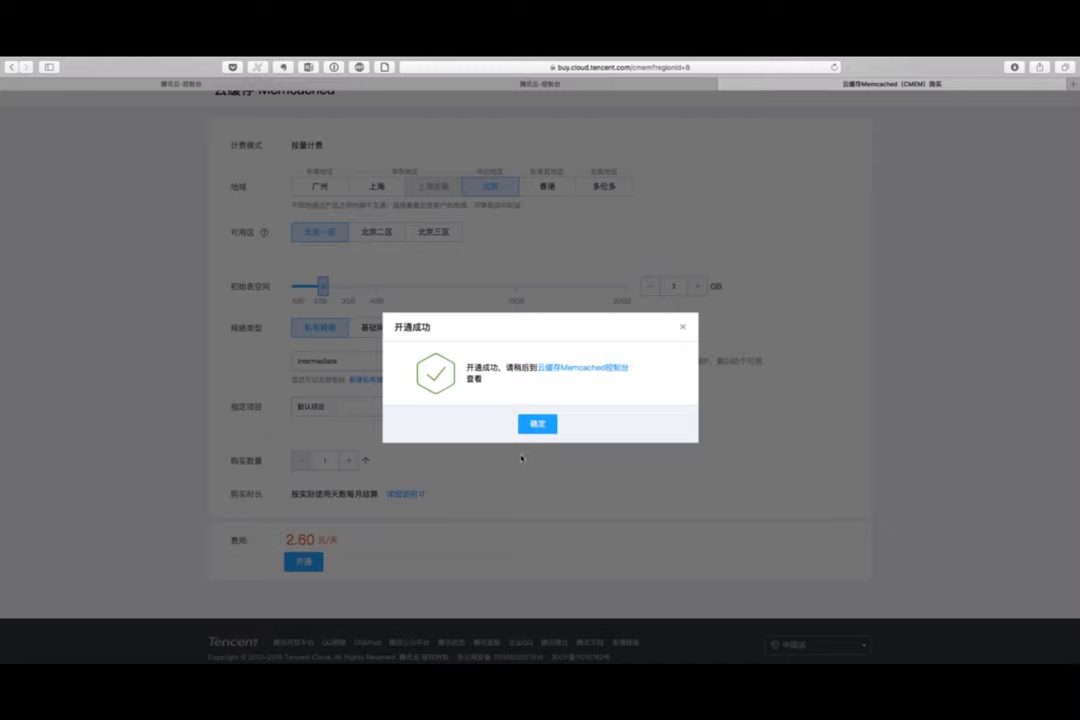
pyautogui.click(537, 425)
pyautogui.scroll(2, 545, 410)
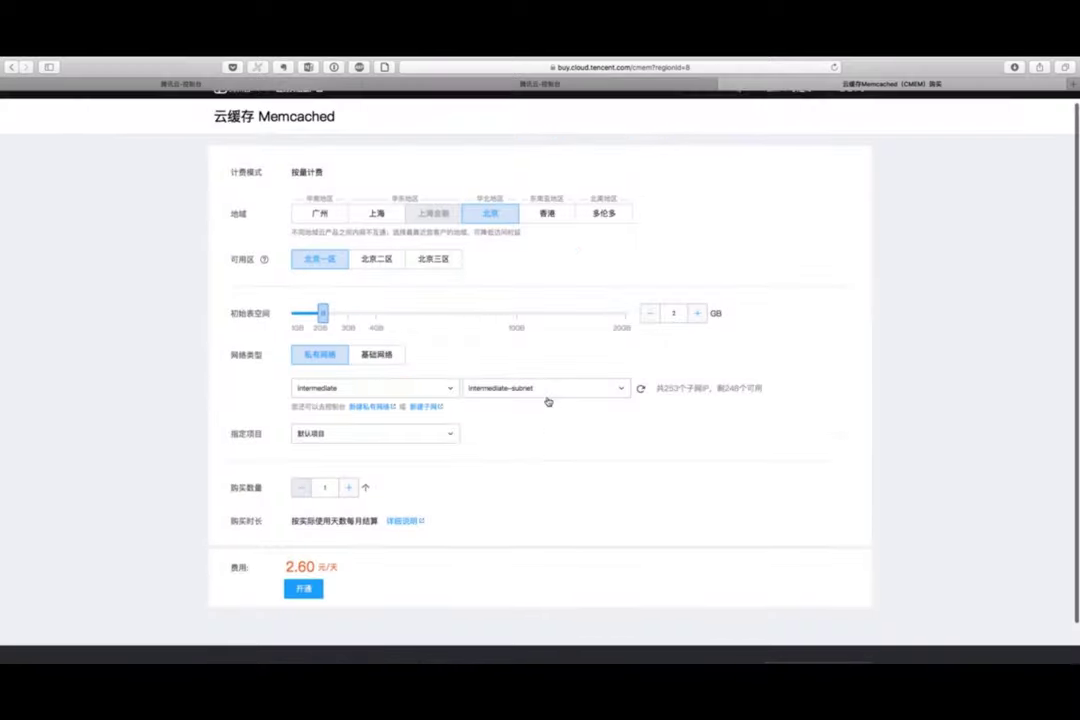
# Close the purchase page and reload the Memcached list to show the 192.168.0.8:9101 instance.
pyautogui.click(725, 85)
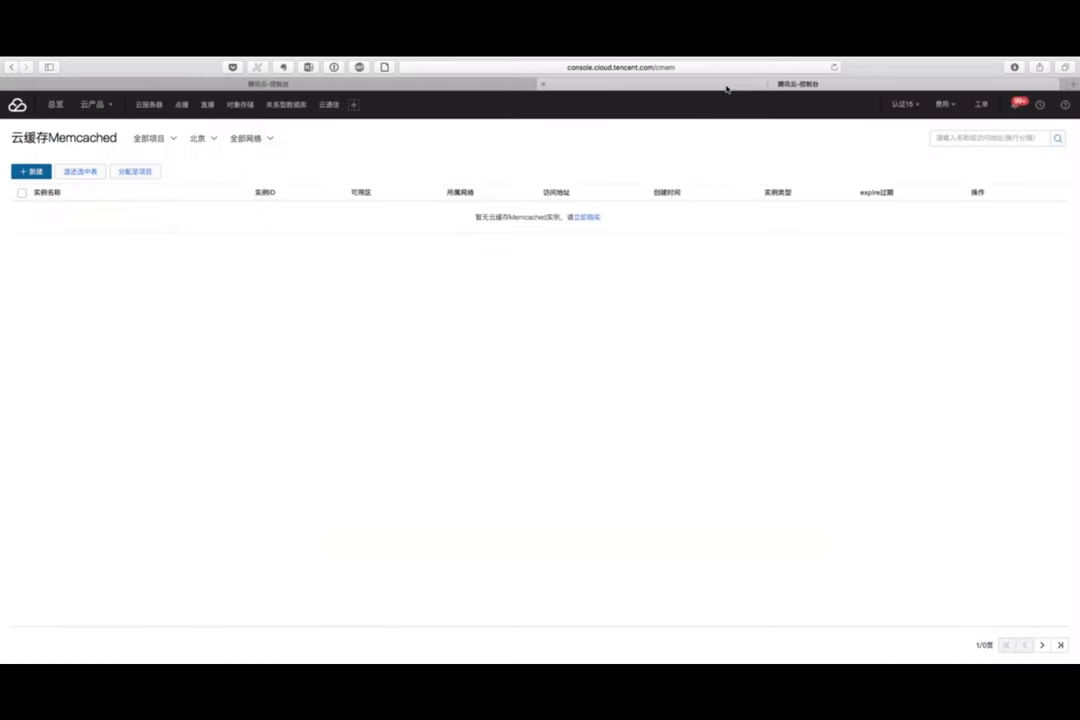
pyautogui.press('super+r')
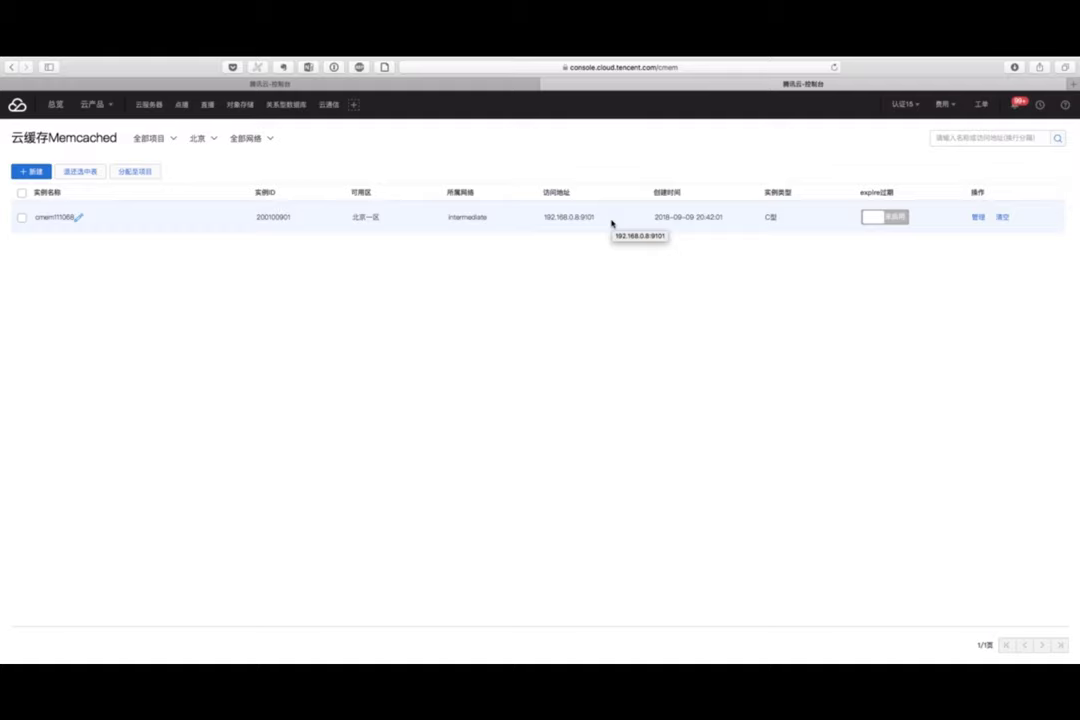
# In Terminal, open a telnet connection to the Memcached instance at 192.168.0.8 port 9101.
pyautogui.hotkey('ctrl', 'Left')
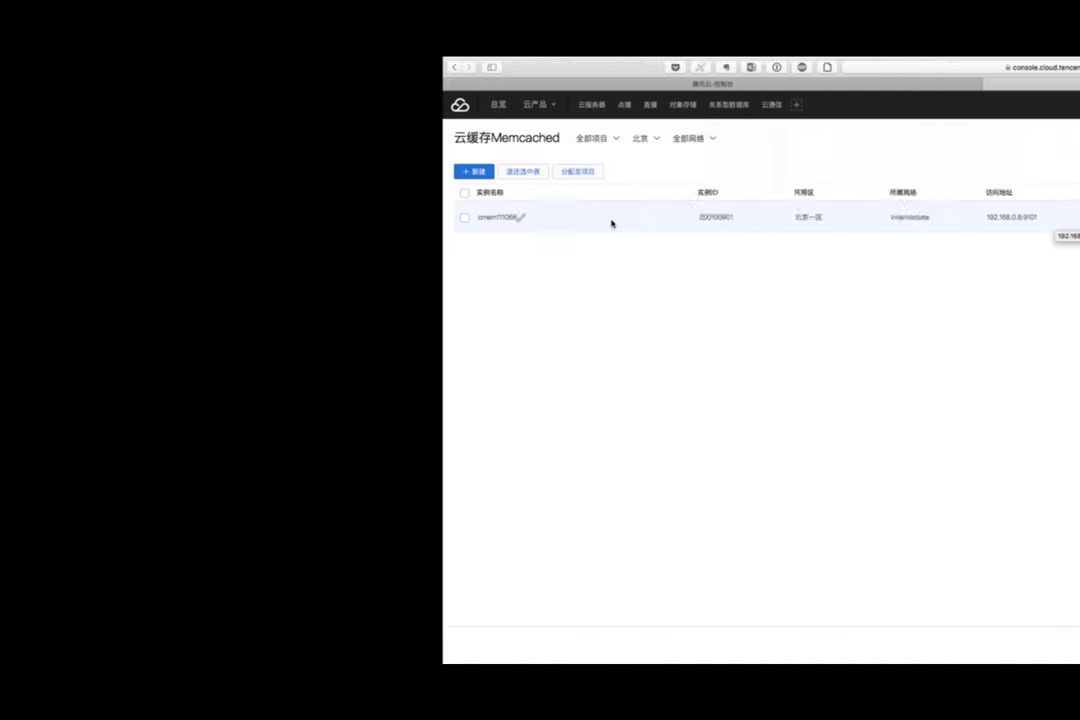
pyautogui.write('telnet 192.168.0.8 9101')
pyautogui.press('Return')
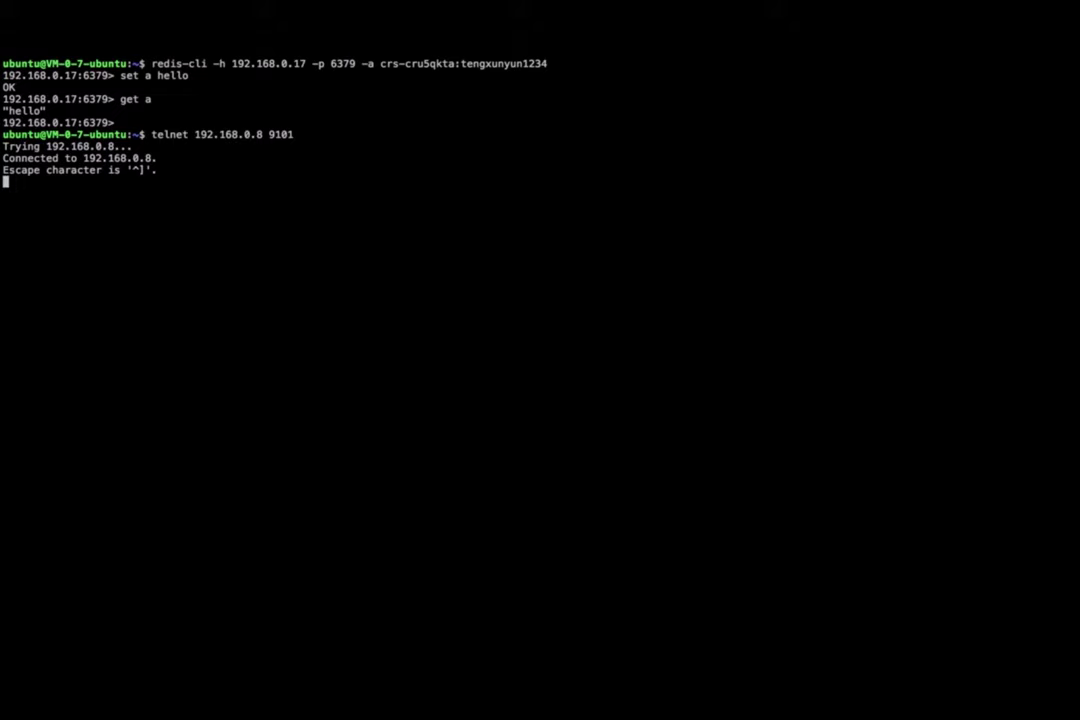
# Store key a with value 8888 using set a 0 0 4, then get a.
pyautogui.write('set a 0 0 4')
pyautogui.press('Return')
pyautogui.write('8888')
pyautogui.press('Return')
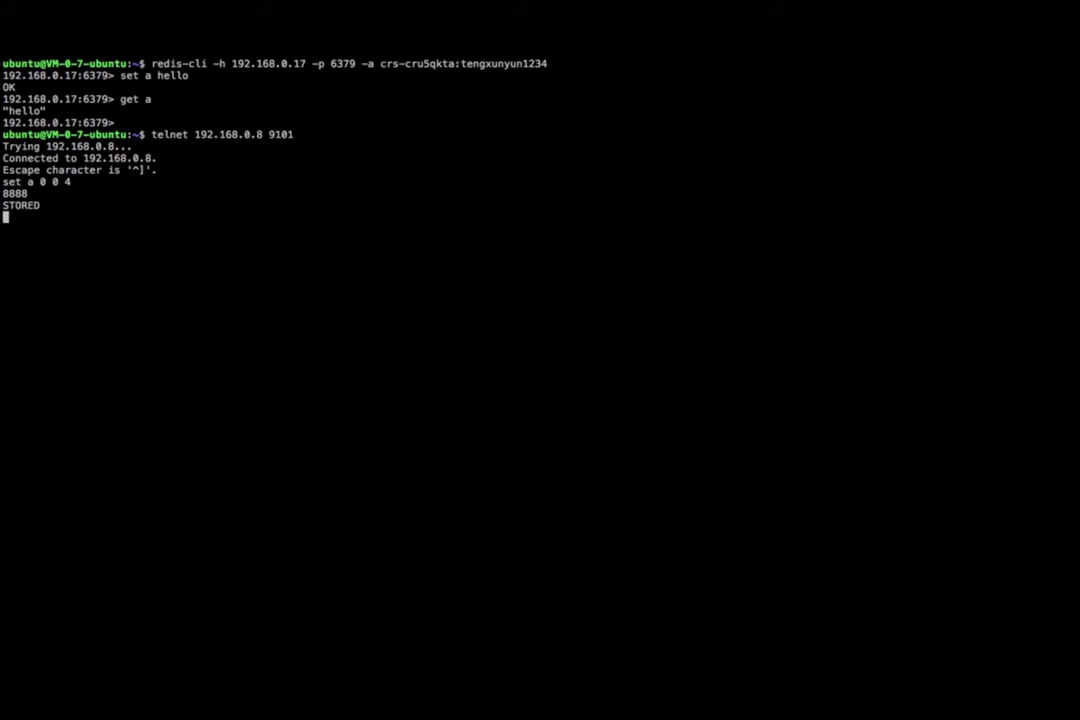
pyautogui.write('get a')
pyautogui.press('Return')
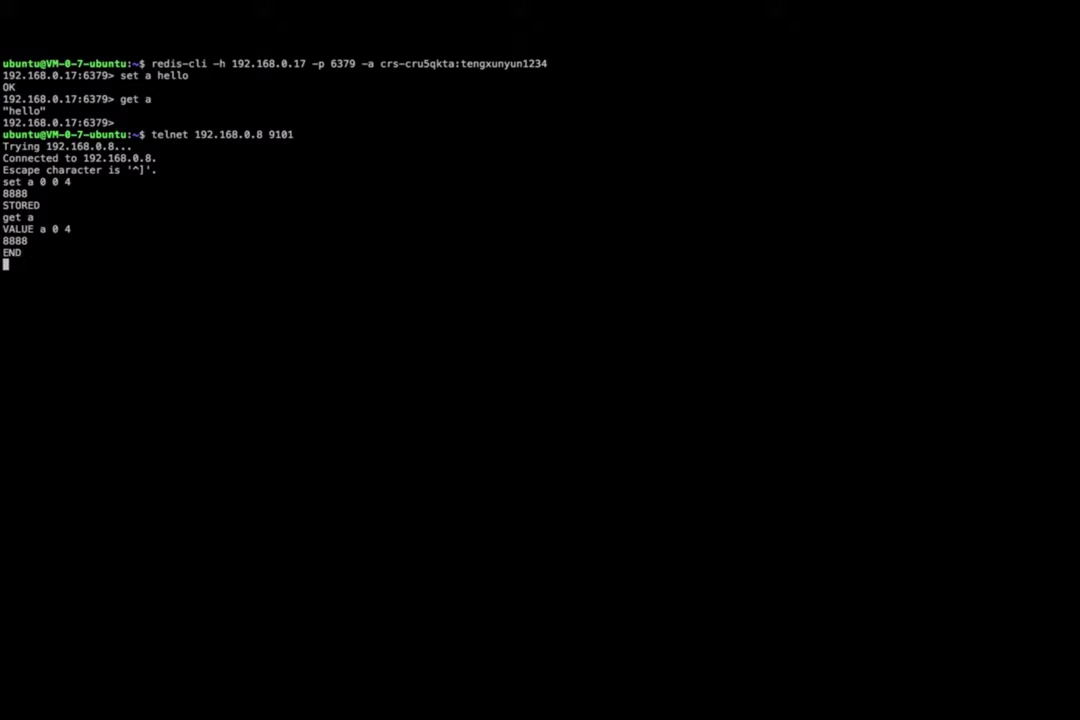